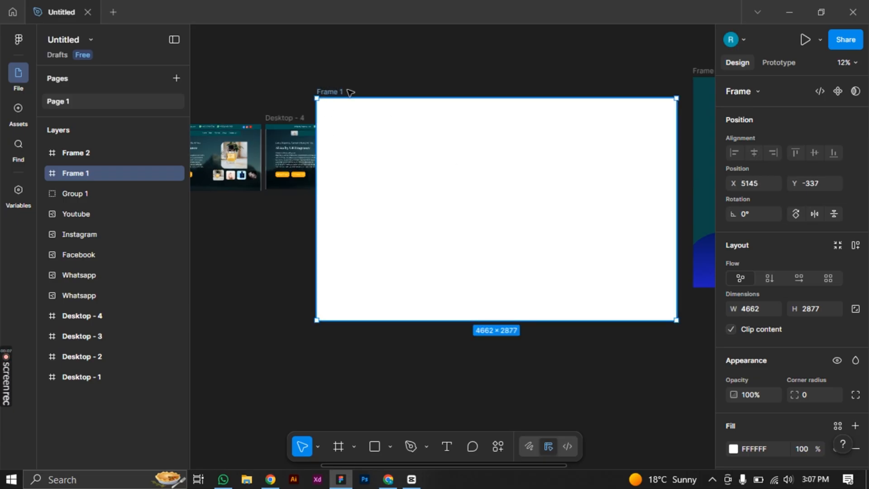
- Move Frame 1 to the empty canvas area below the desktop frames, at about X 4371, Y 1357
left_click_drag(347, 89, 264, 206)
scroll(413, 164, "down", 2)
scroll(422, 162, "down", 5)
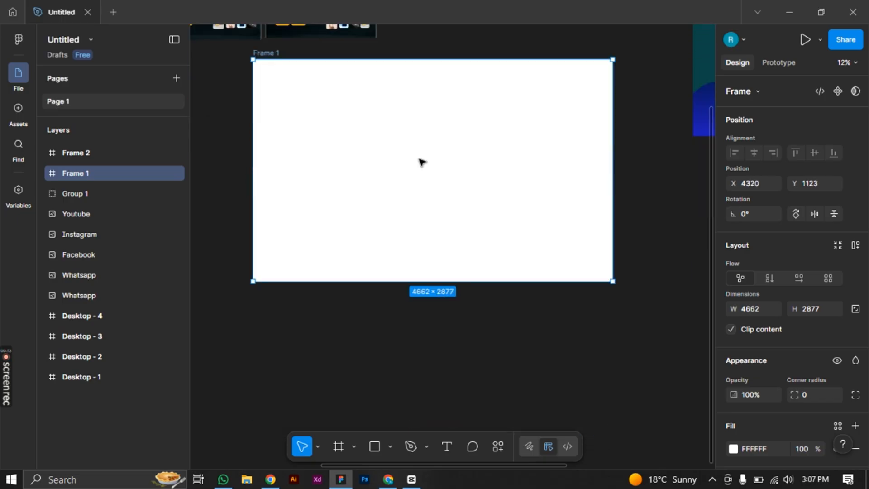
scroll(406, 175, "up", 1)
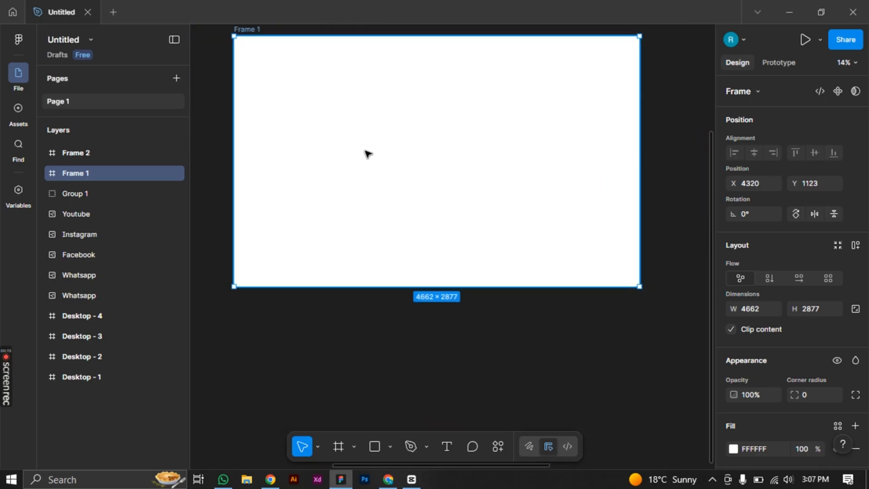
left_click_drag(355, 132, 365, 155)
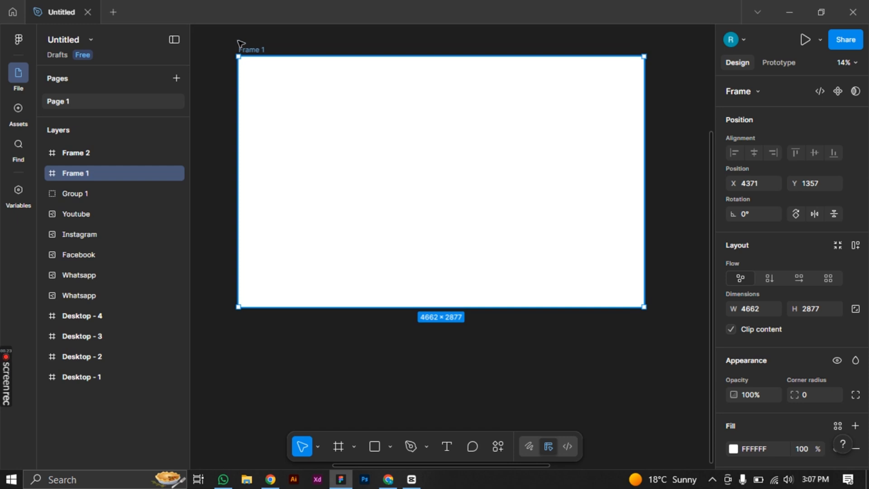
- Change Frame 1's fill to solid orange FD9227
scroll(838, 367, "down", 3)
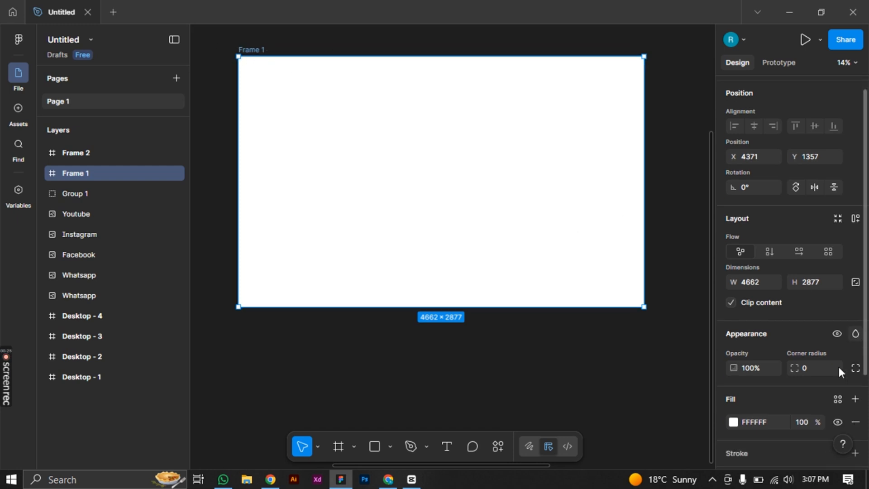
left_click(734, 314)
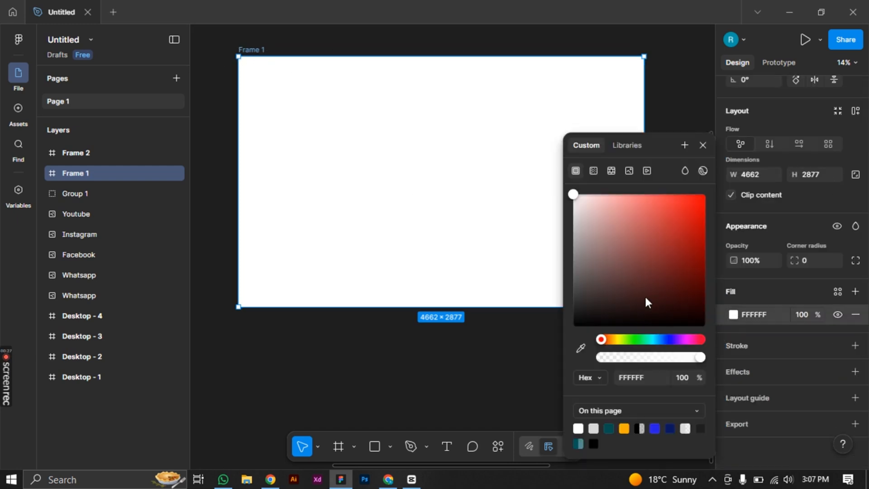
left_click(598, 229)
left_click_drag(580, 282, 579, 290)
left_click(663, 281)
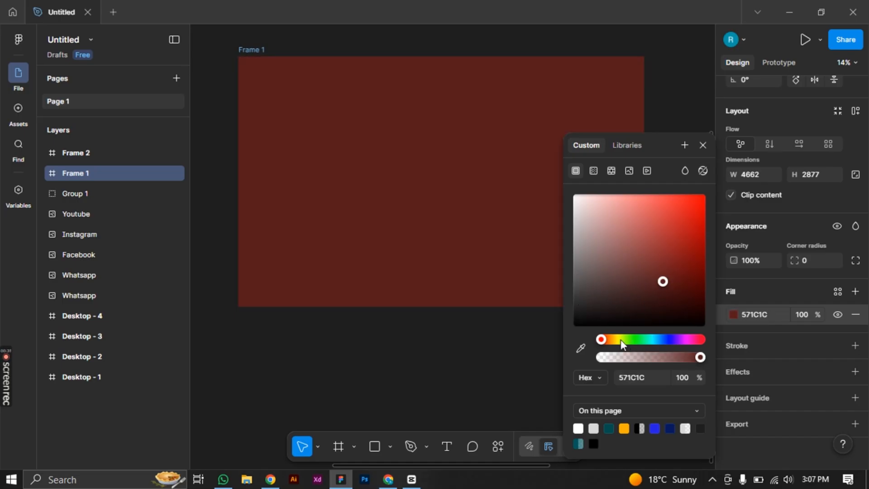
left_click_drag(621, 340, 610, 338)
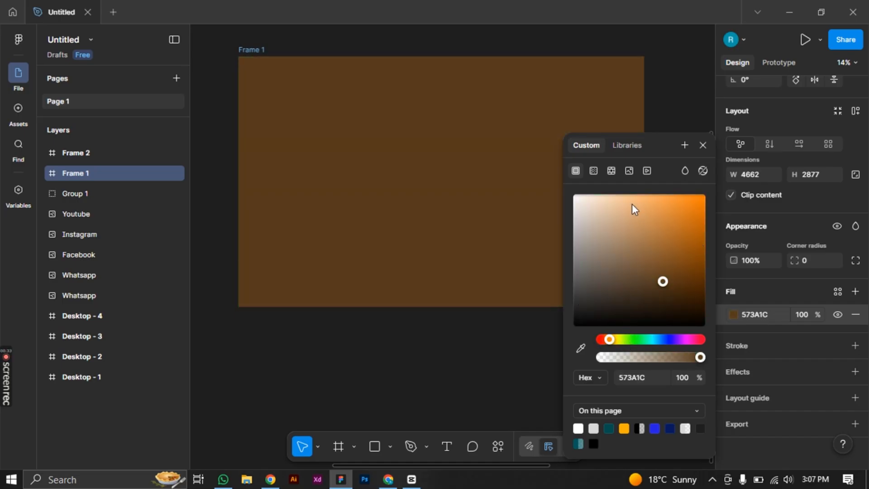
left_click_drag(632, 204, 685, 197)
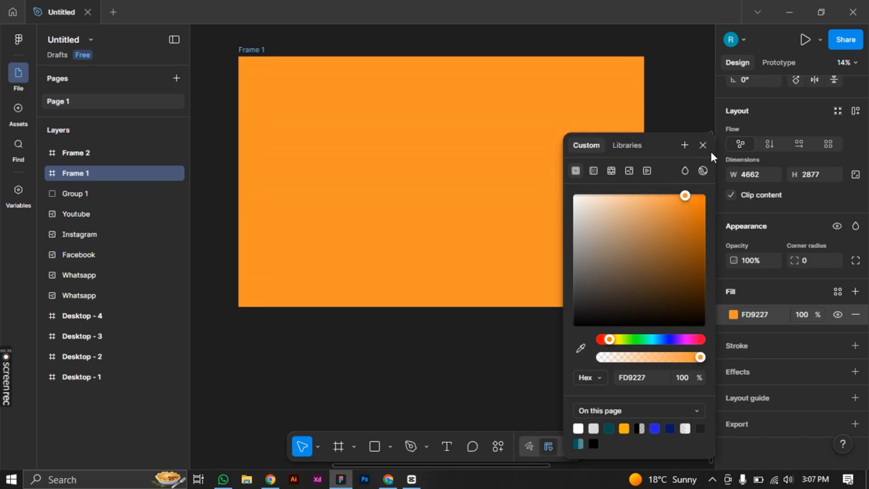
left_click(702, 145)
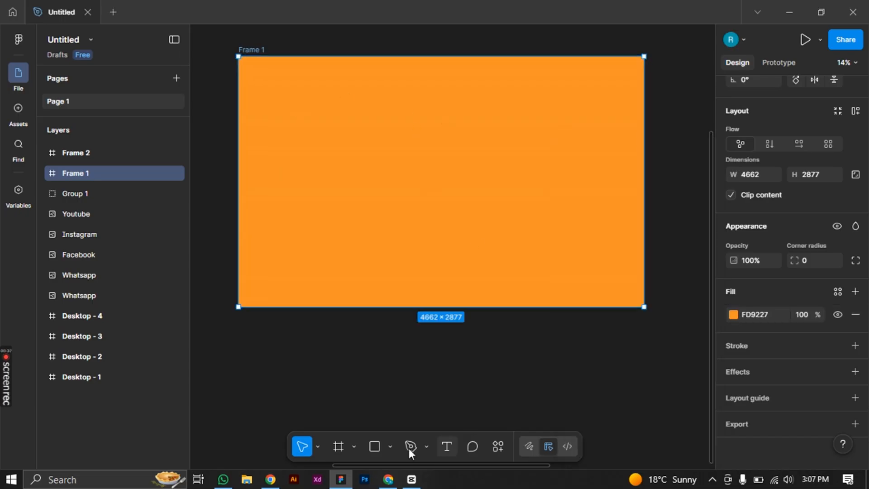
- Draw a rectangle about 1825 × 1777 in the left half of Frame 1 and give it a vertical linear gradient fill
left_click(374, 449)
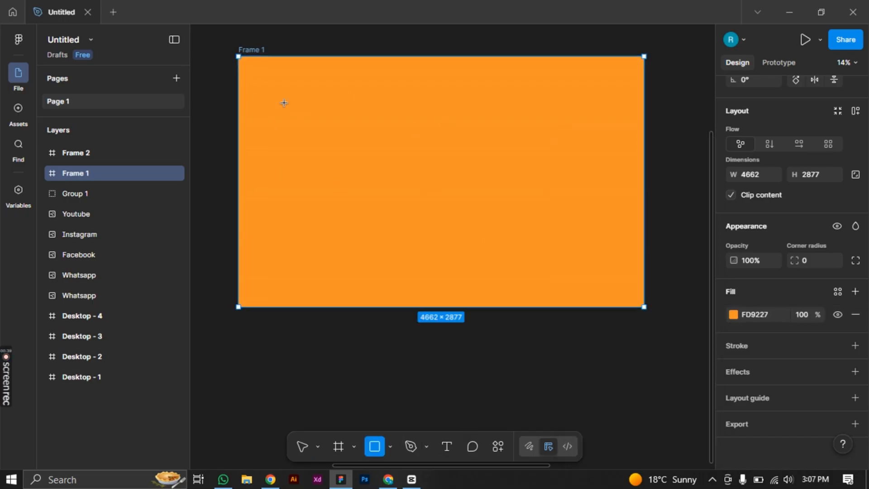
mouse_move(283, 96)
left_mouse_down()
mouse_move(430, 225)
mouse_move(440, 249)
left_mouse_up()
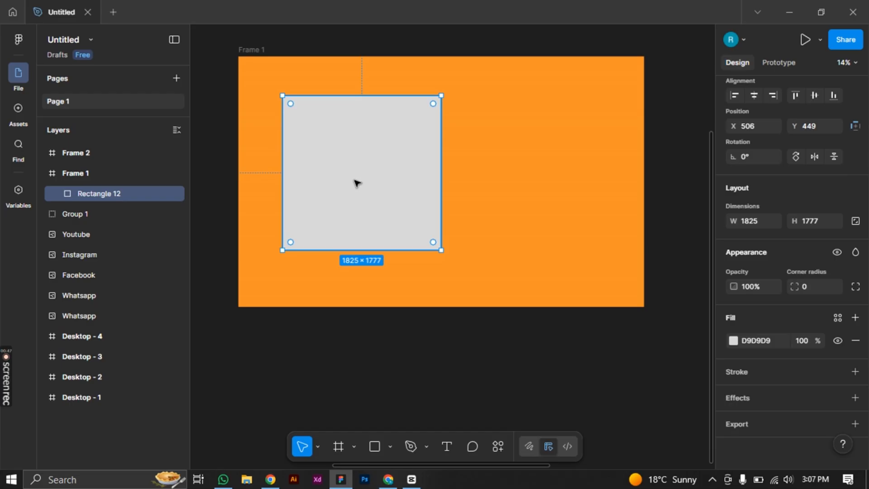
left_click(734, 341)
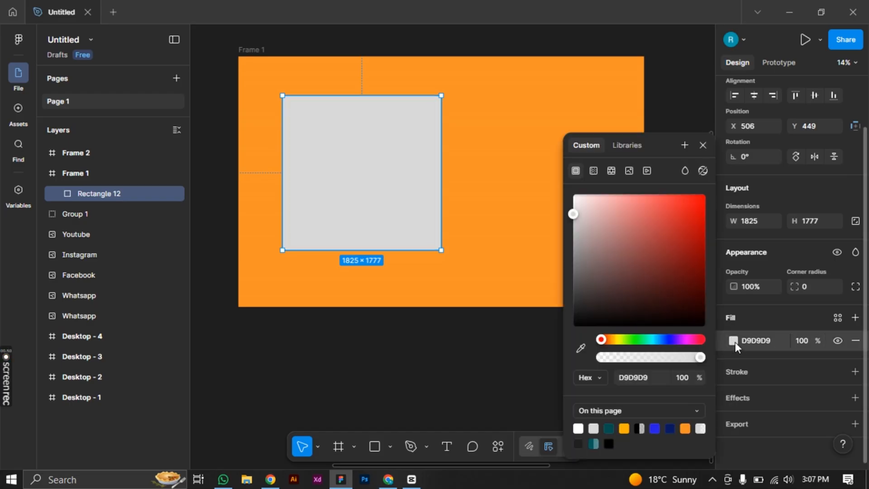
left_click(594, 170)
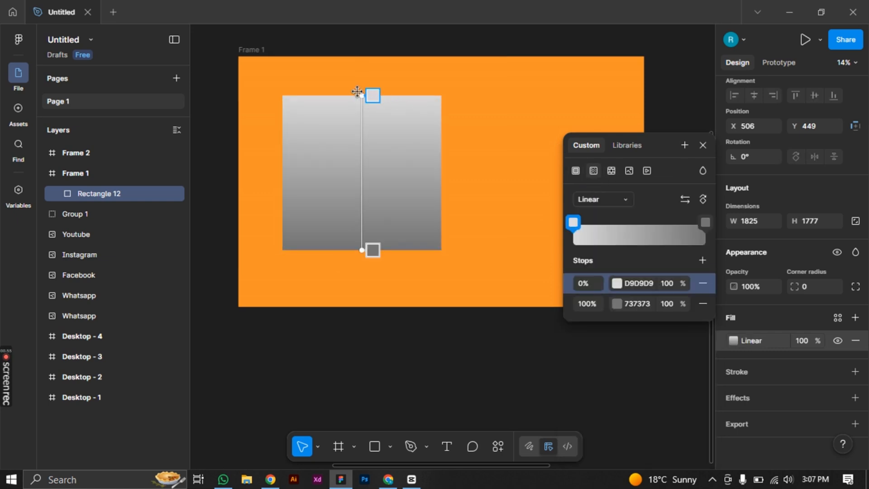
left_click_drag(357, 91, 359, 117)
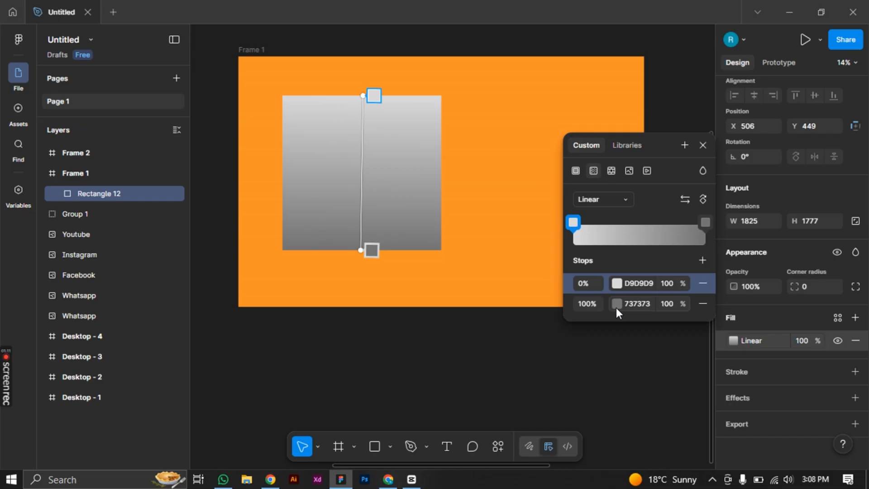
- Set the rectangle gradient's 0% stop to bright red FB2A2A
left_click(618, 283)
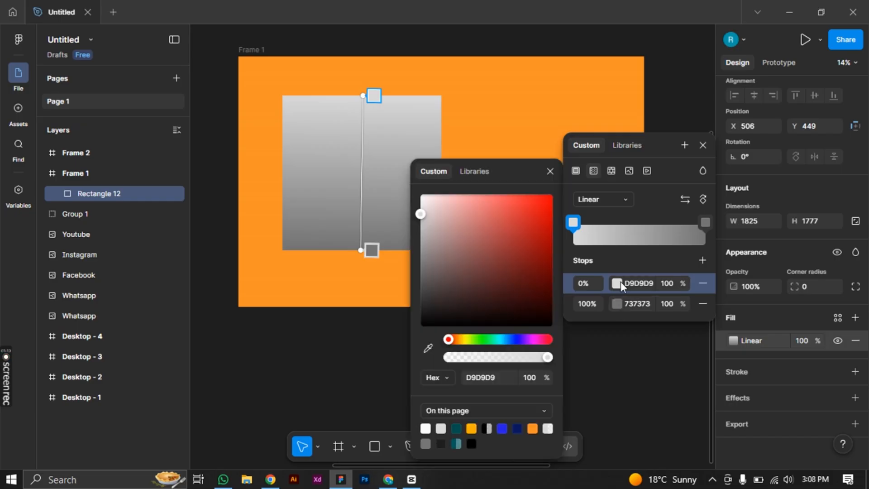
left_click(525, 200)
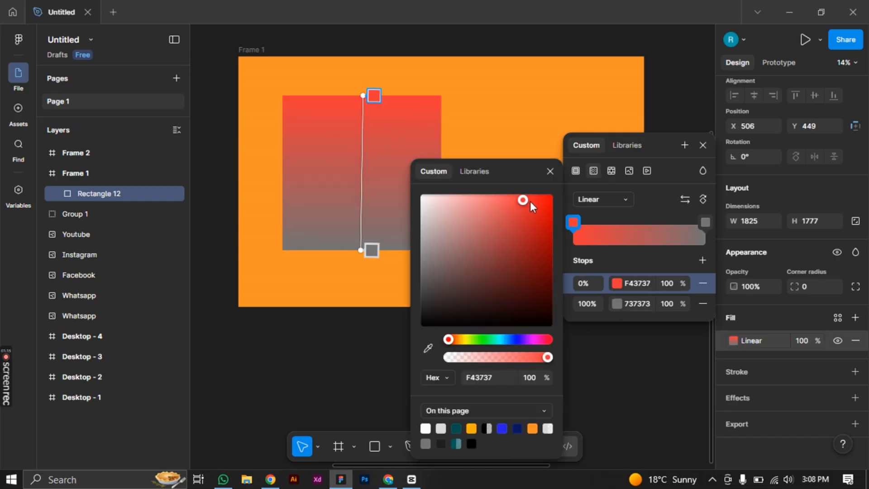
left_click(535, 205)
- Set the gradient's 100% stop to dark red 460202 and straighten the gradient line to 0°
left_click(619, 303)
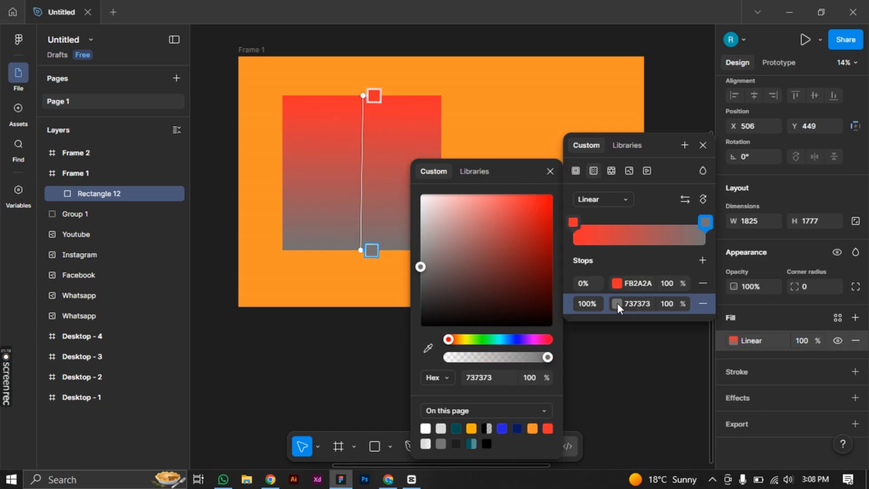
left_click(472, 264)
left_click(517, 290)
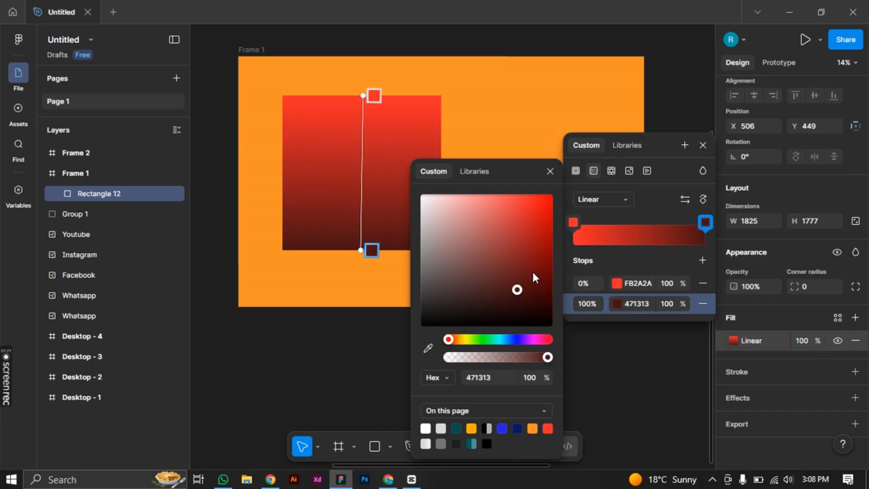
left_click(542, 273)
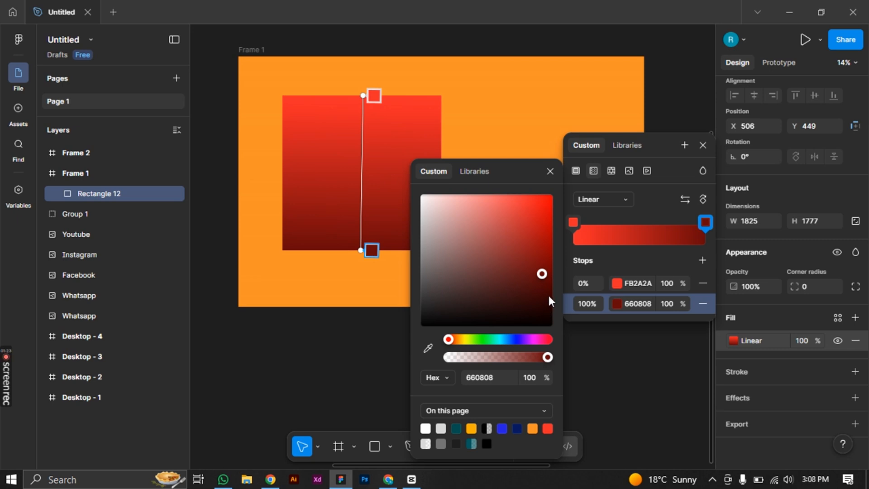
left_click(548, 291)
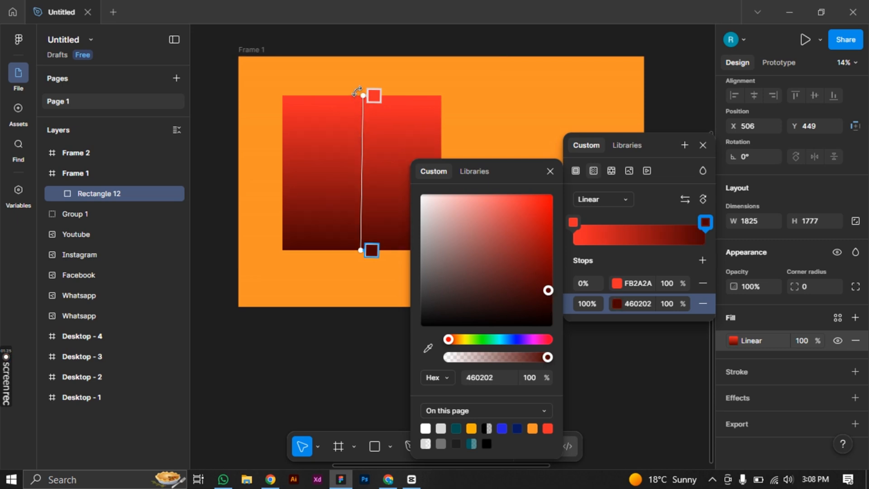
left_click_drag(357, 90, 355, 88)
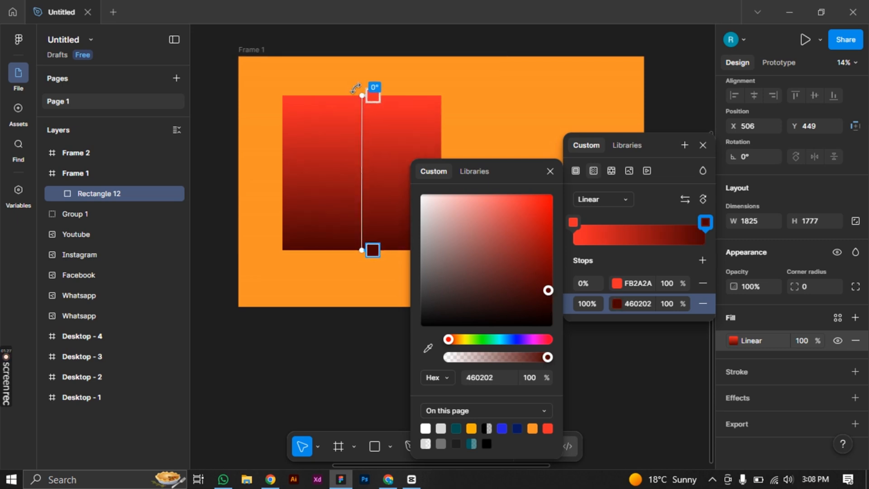
left_click(550, 172)
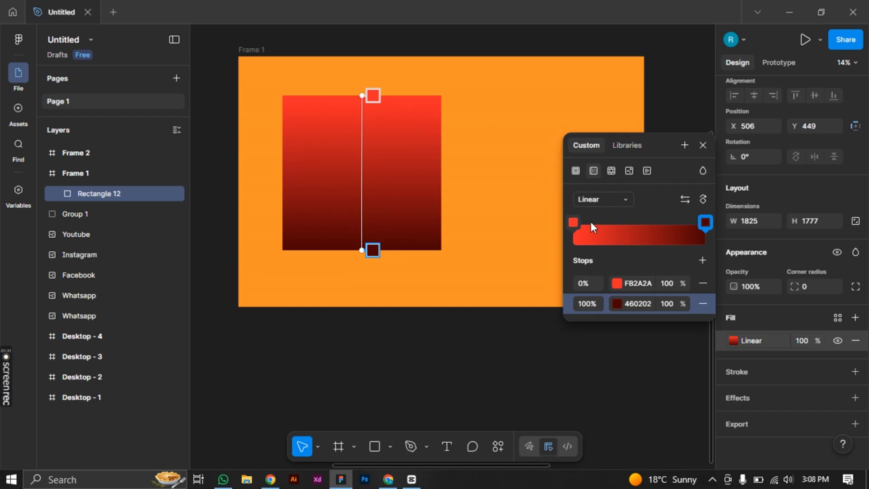
- Add a middle stop at 51% to the rectangle's gradient and color it light pink FD8888
left_click(573, 222)
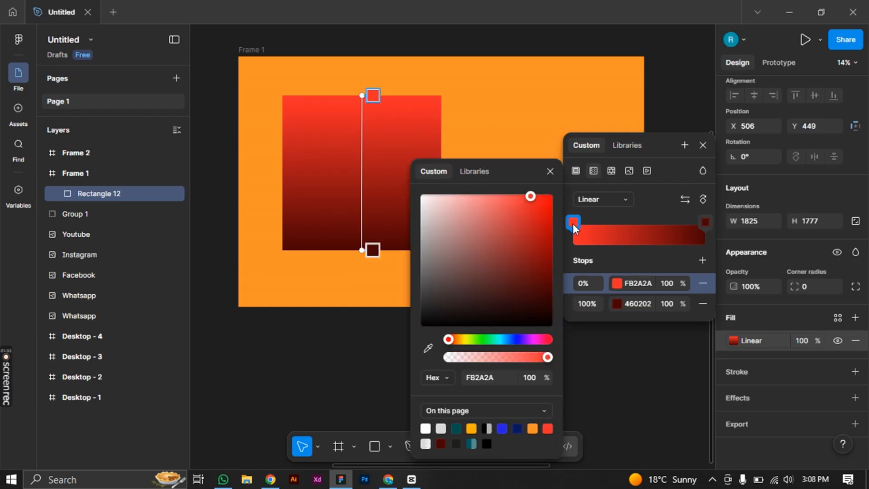
left_click_drag(621, 226, 642, 224)
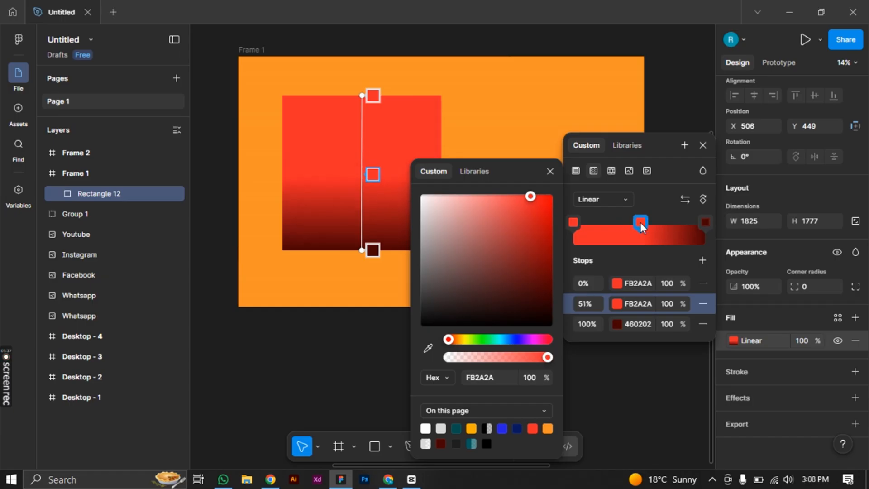
left_click(618, 306)
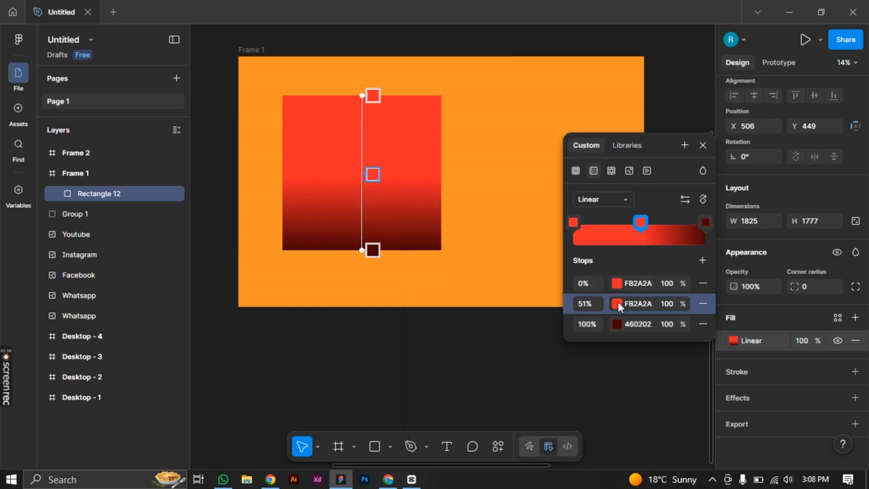
left_click(617, 304)
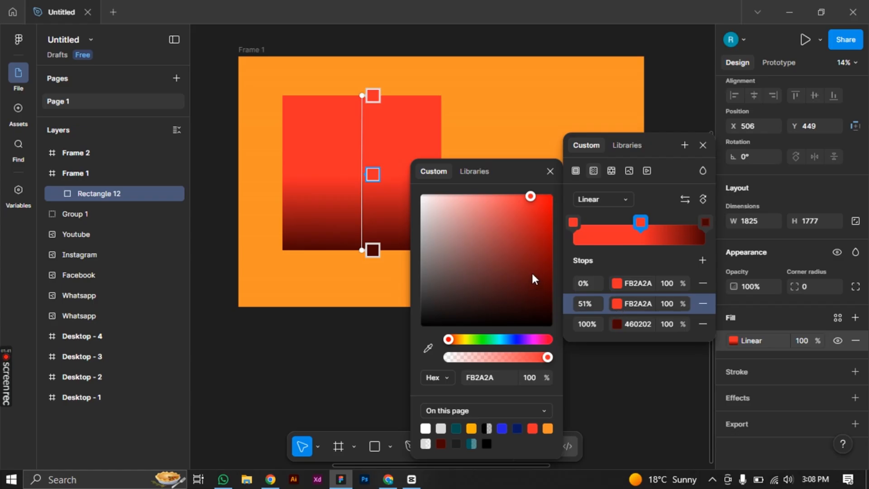
left_click(537, 236)
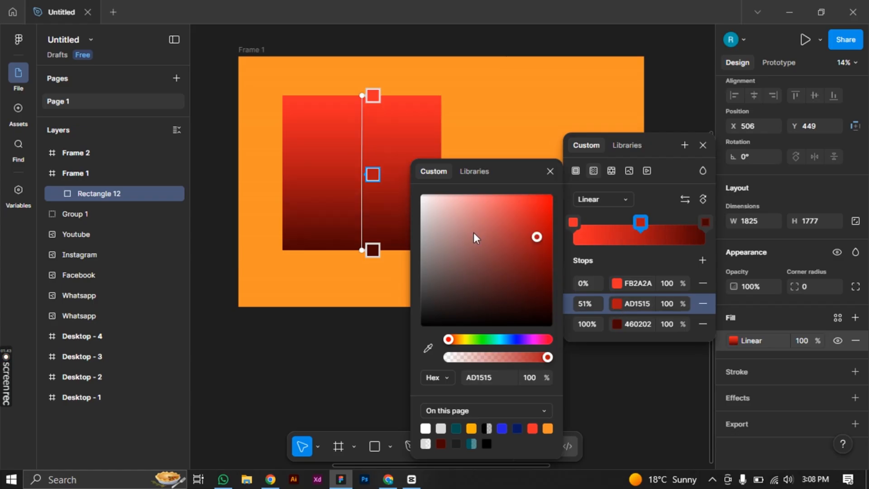
left_click(469, 200)
left_click(481, 200)
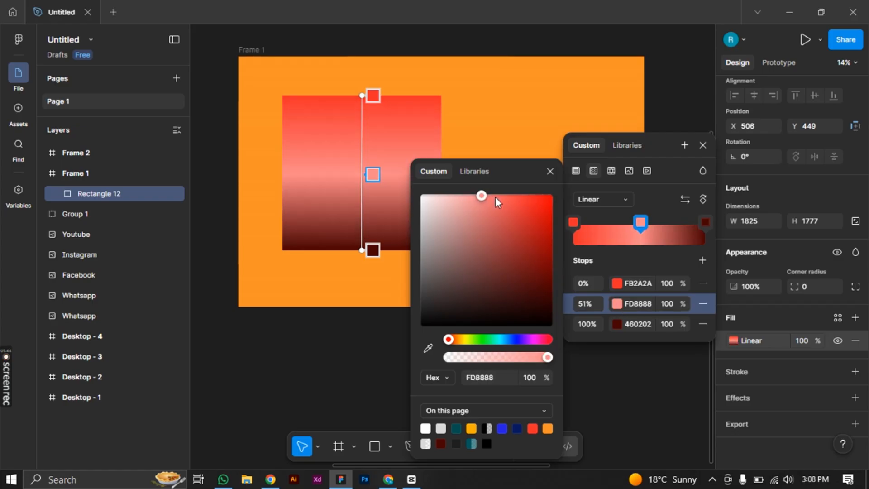
left_click(550, 171)
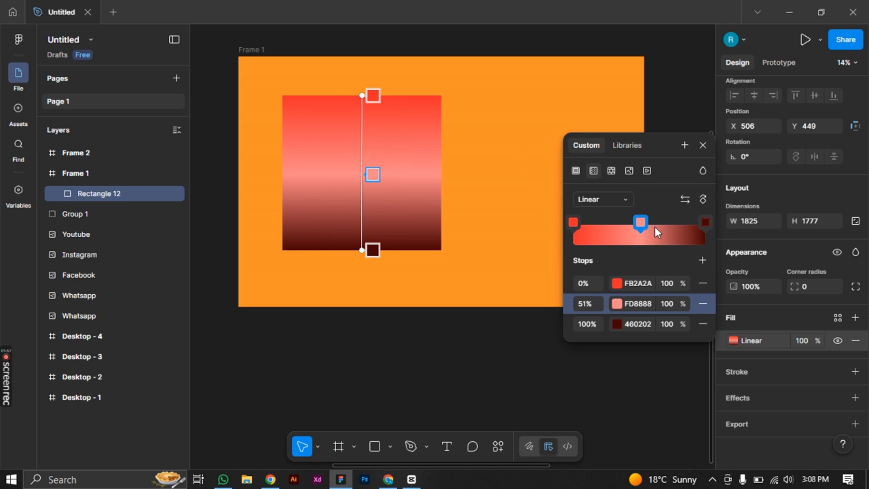
- Switch the rectangle's gradient to Radial and run it from the shape's upper-left corner to its lower-right corner
left_click(596, 200)
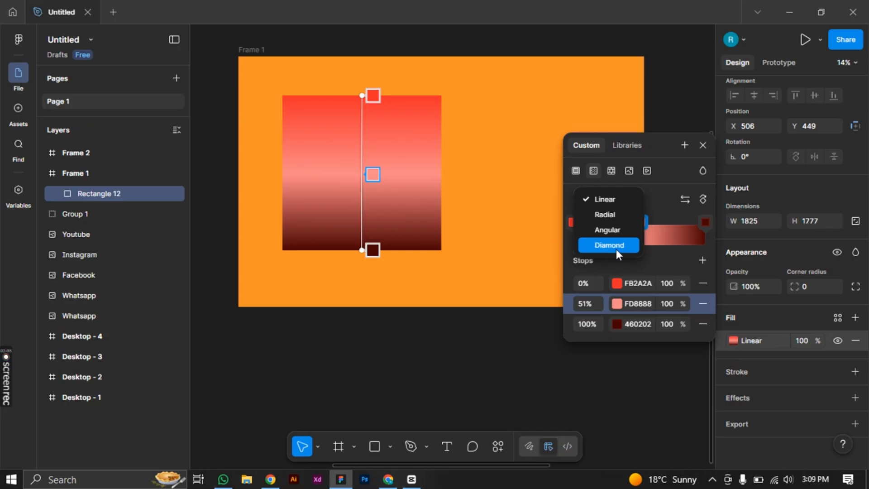
left_click(602, 215)
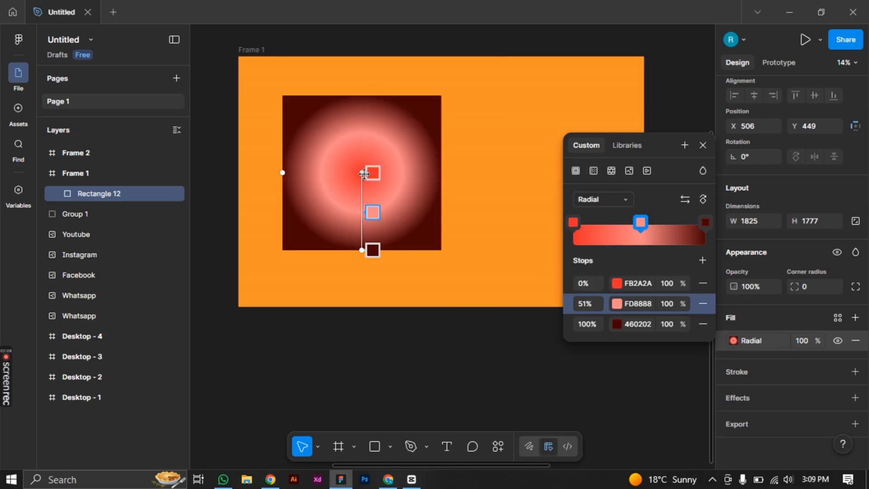
left_click_drag(362, 173, 288, 95)
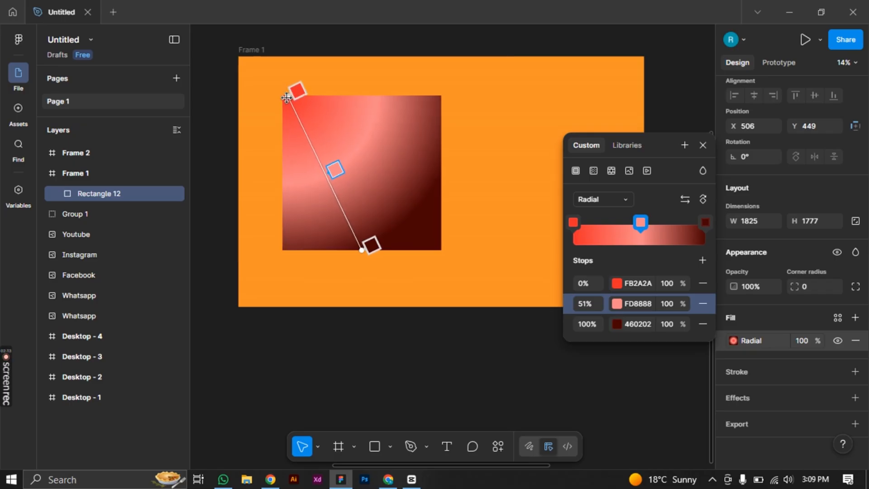
left_click_drag(363, 250, 439, 252)
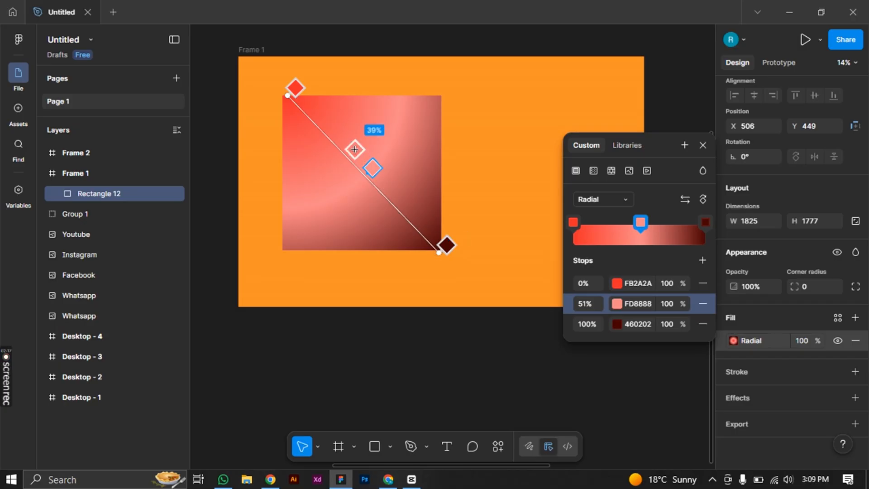
- Finish editing the gradient and round the rectangle's corners to a radius of 888.5, turning it into a near-circle
left_click(403, 151)
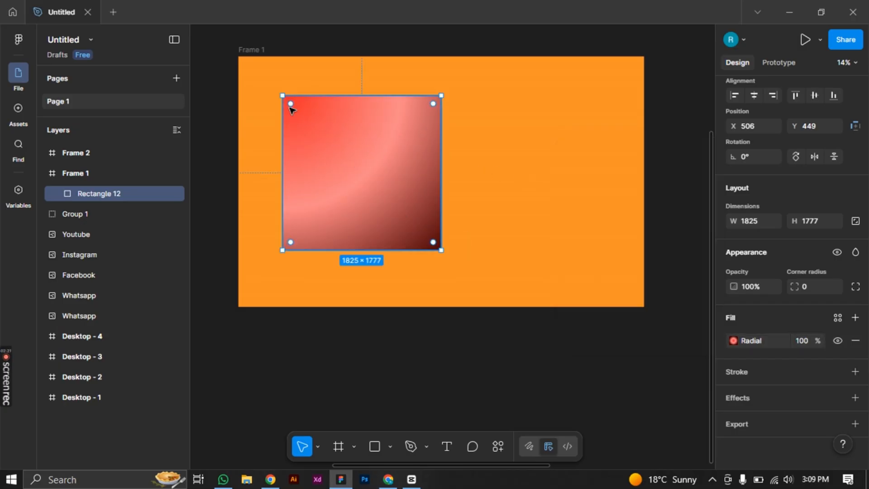
left_click_drag(291, 103, 420, 237)
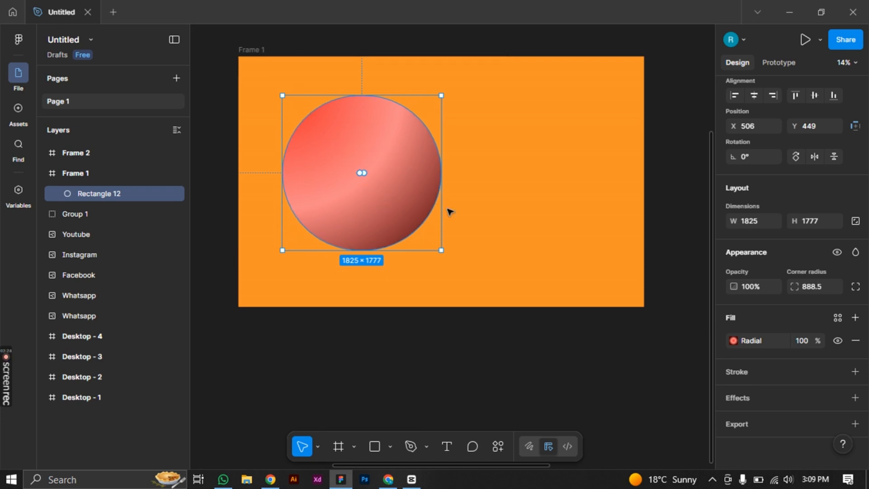
- Pull the radial gradient's end points onto the circle's edge, shift the middle pink stop toward the upper-left highlight, and finish editing
left_click(733, 341)
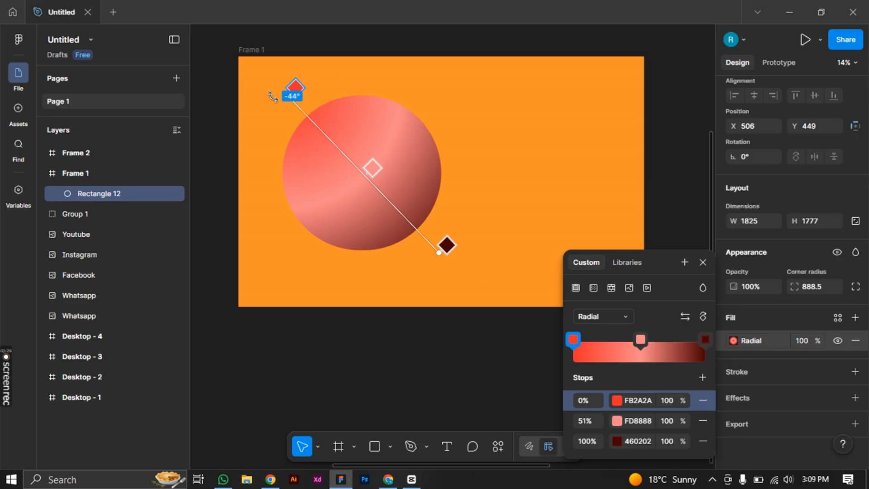
left_click_drag(292, 100, 314, 120)
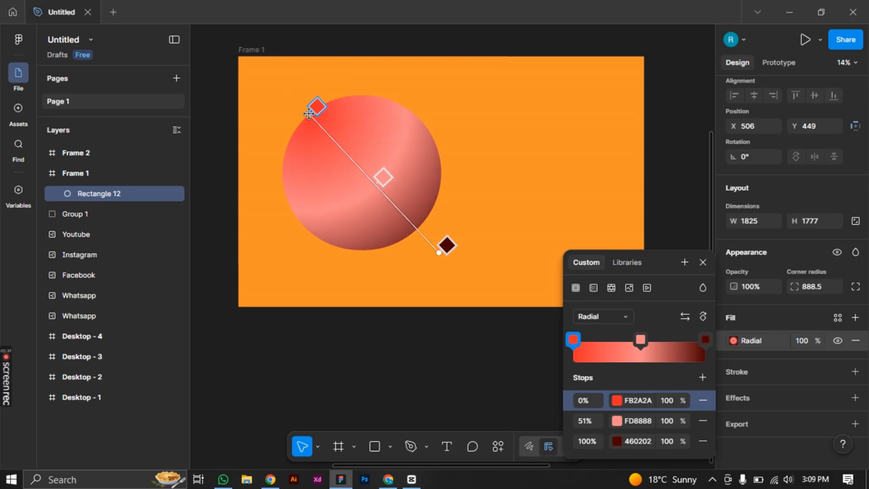
left_click_drag(437, 252, 411, 231)
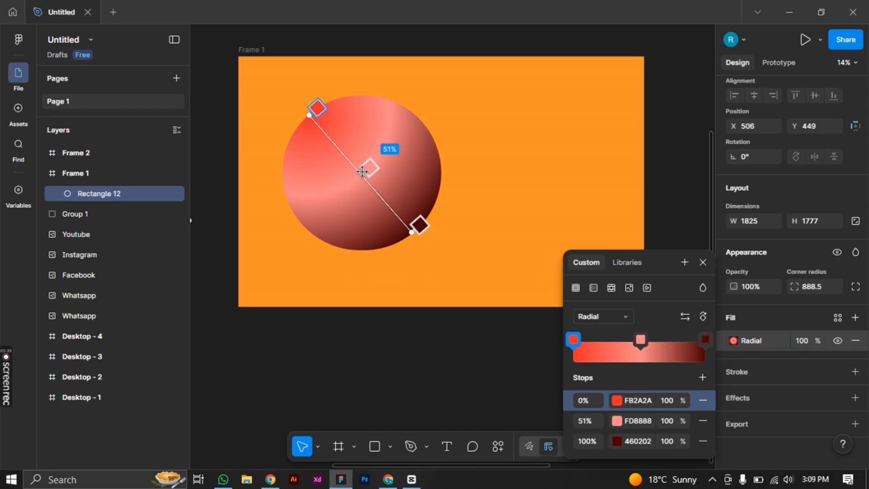
left_click_drag(369, 169, 338, 133)
key("Escape")
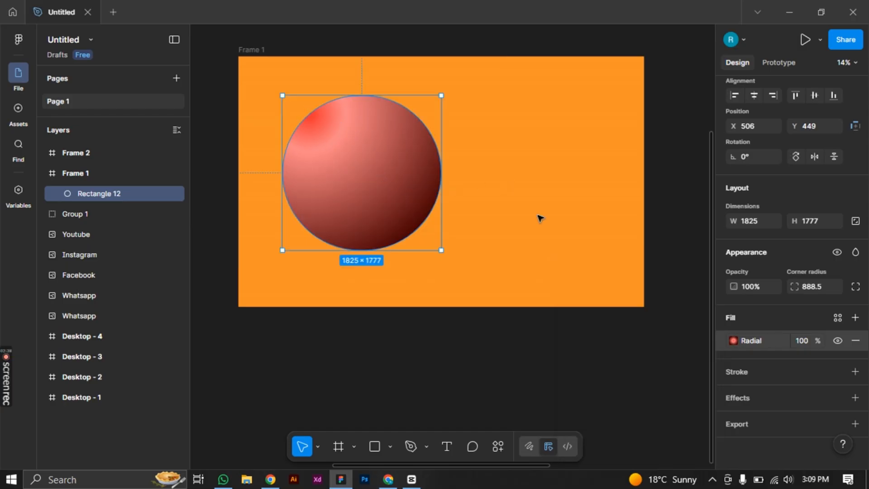
key("Escape")
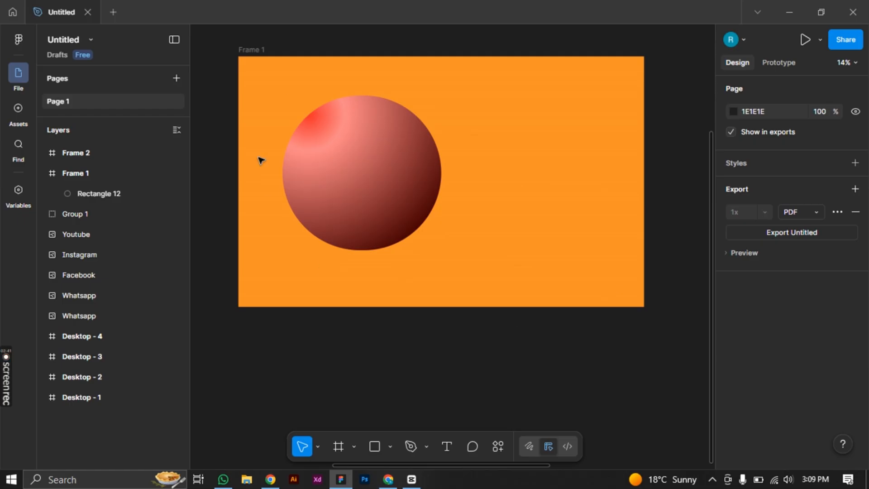
- Add a stroke to the gradient circle and switch its paint to a linear gradient
left_click(384, 185)
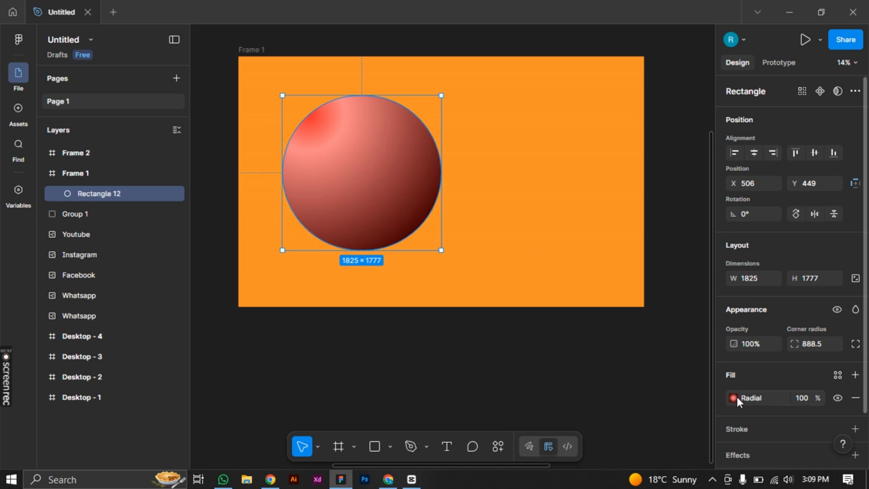
scroll(737, 397, "down", 1)
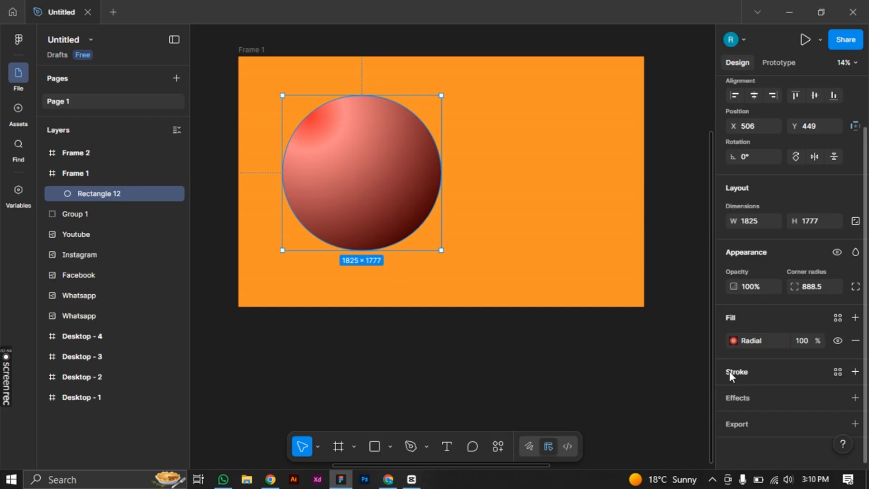
left_click(856, 372)
scroll(856, 372, "down", 1)
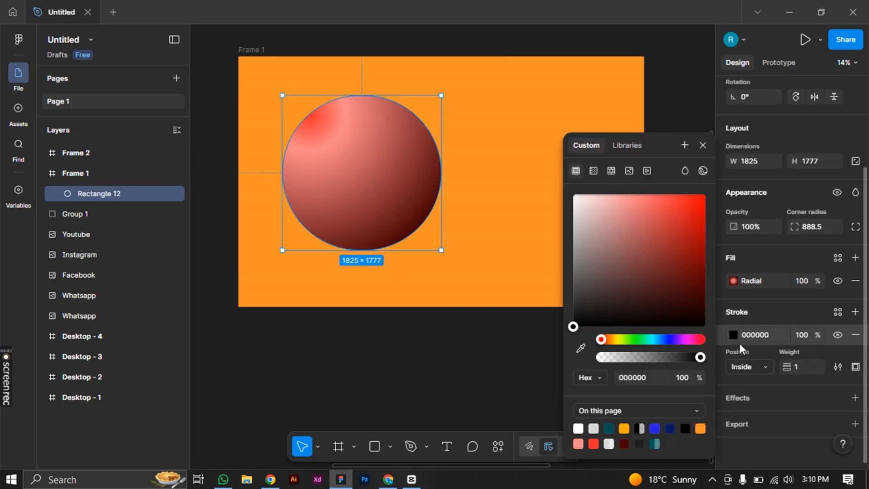
left_click(593, 171)
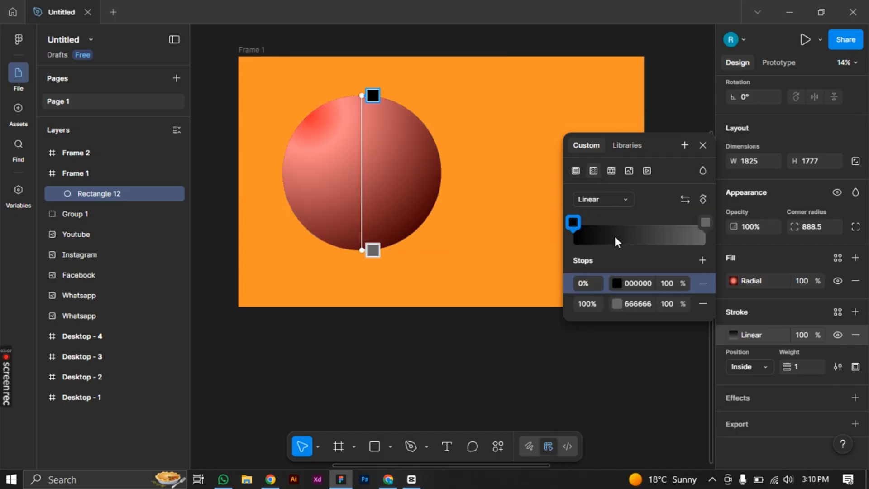
- Set the stroke gradient's 100% stop to white FFFFFF and run it diagonally from the circle's upper left to its lower right
left_click(572, 222)
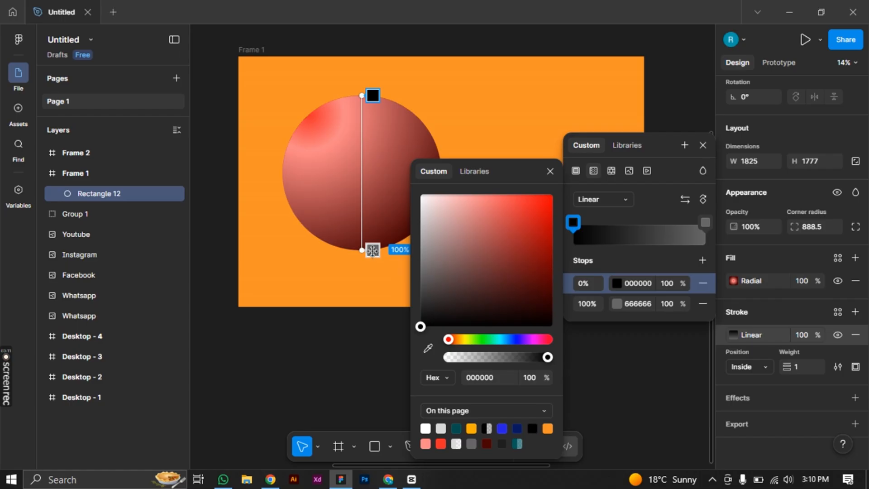
left_click(553, 172)
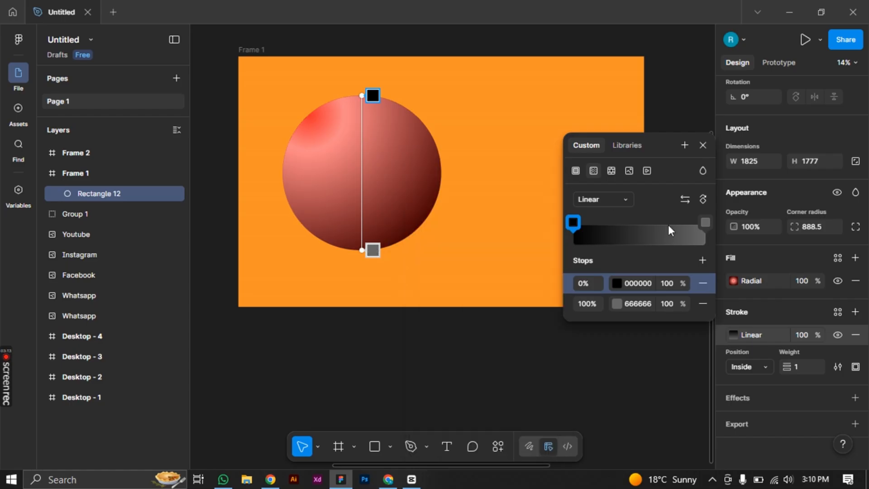
left_click(617, 303)
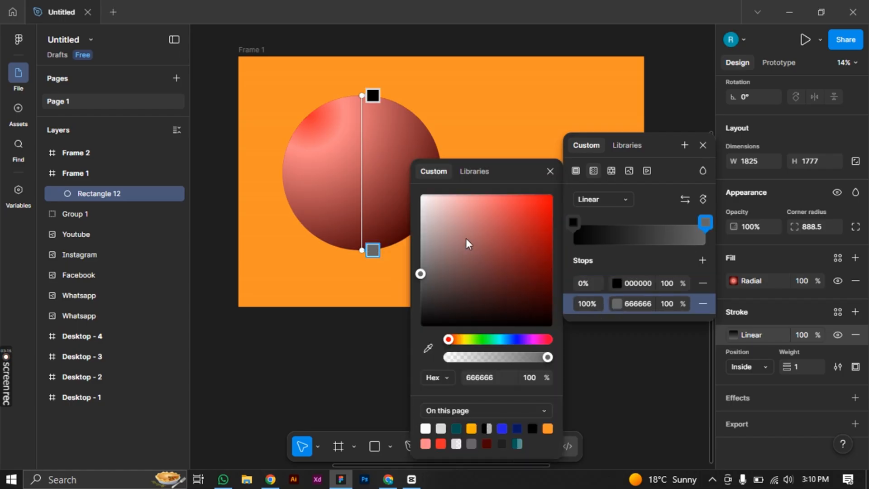
left_click_drag(423, 197, 406, 188)
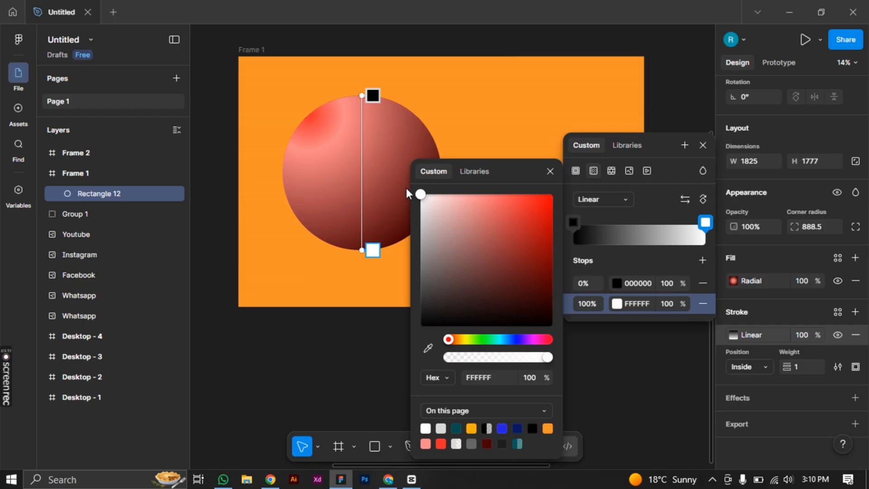
mouse_move(362, 95)
left_mouse_down()
mouse_move(322, 91)
mouse_move(317, 107)
left_mouse_up()
left_click_drag(371, 248, 403, 234)
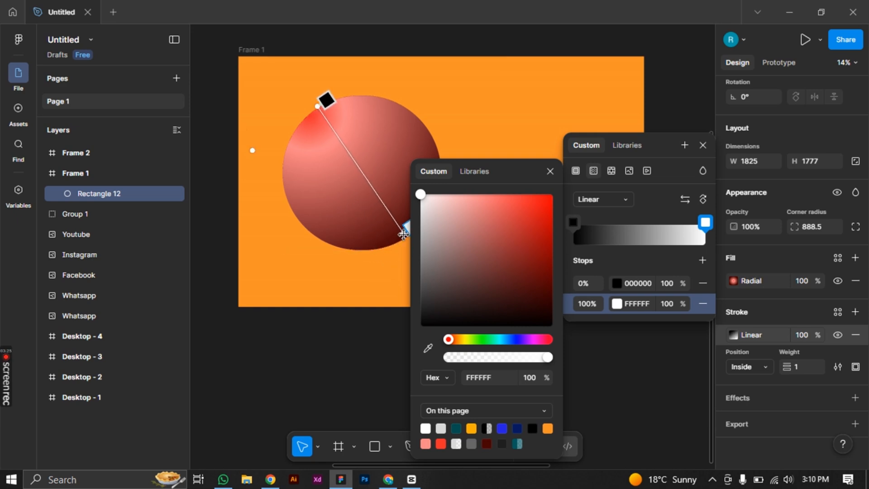
left_click(549, 173)
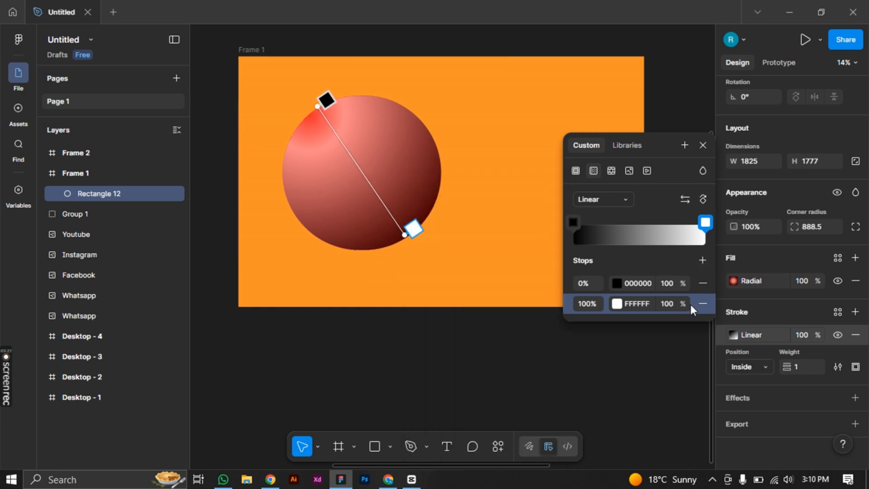
- Set the stroke gradient's black stop to 40% opacity and its white stop to 60%, with a stroke weight of 5
left_click(667, 283)
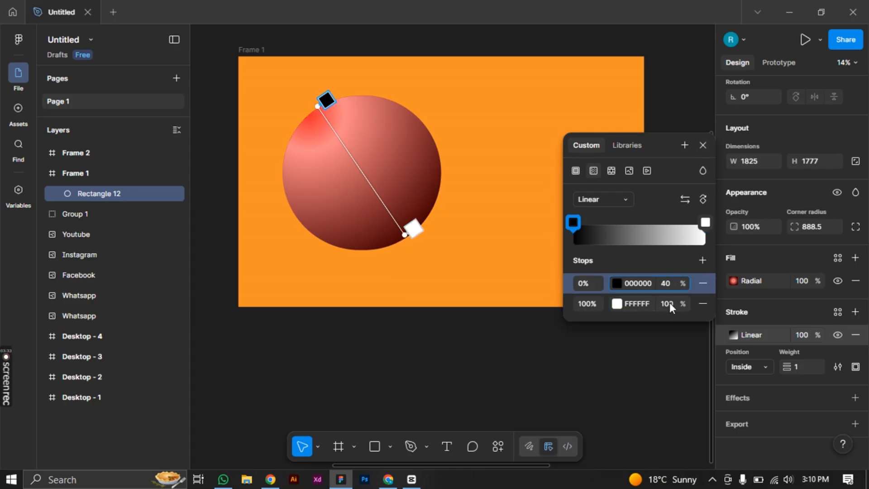
left_click(669, 302)
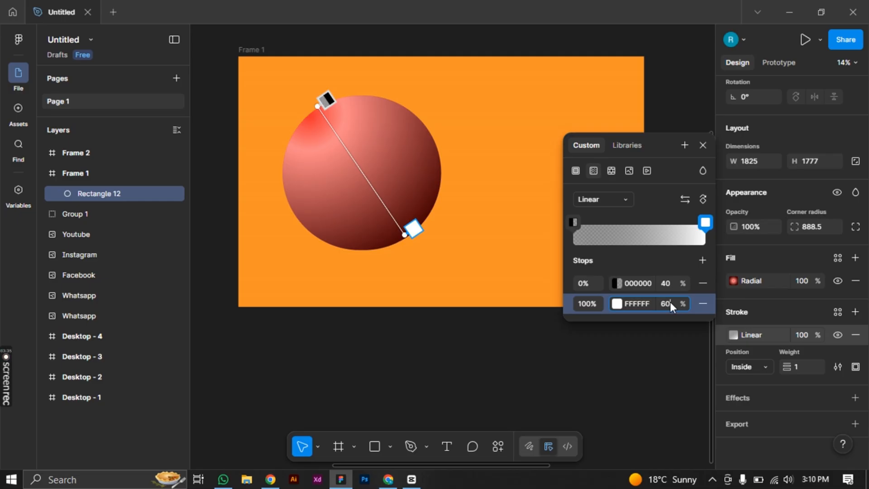
left_click(703, 145)
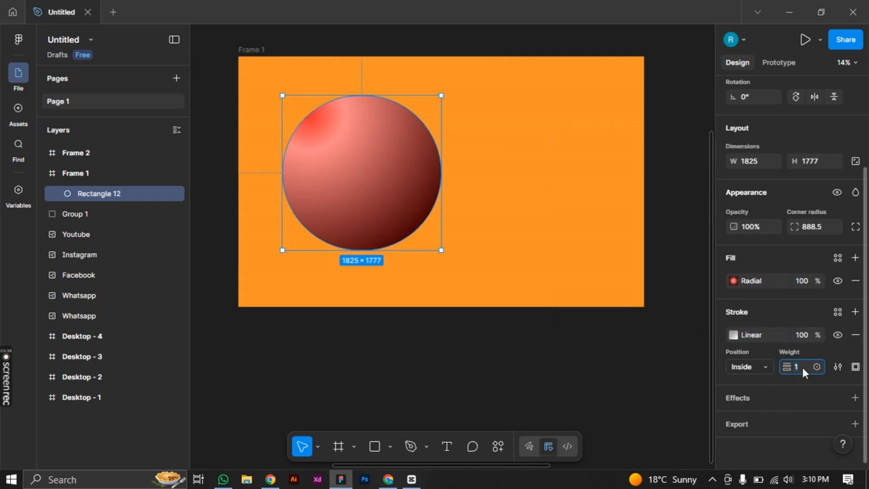
key("Return")
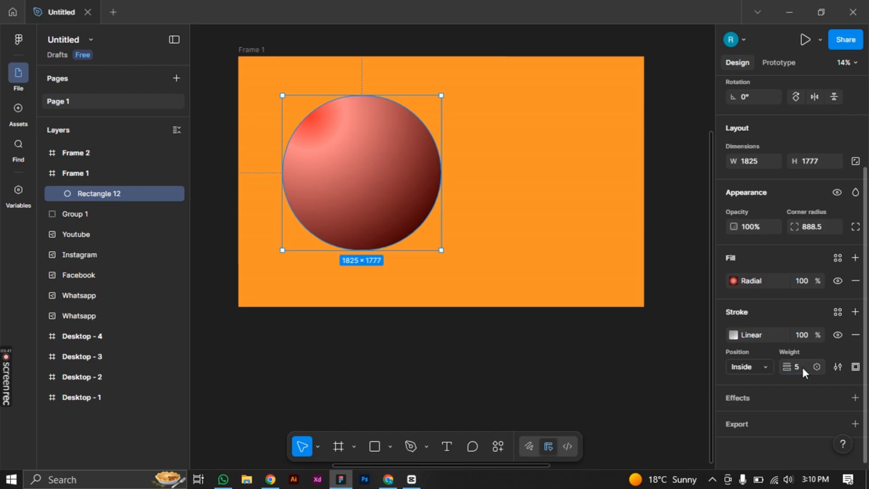
left_click(471, 272)
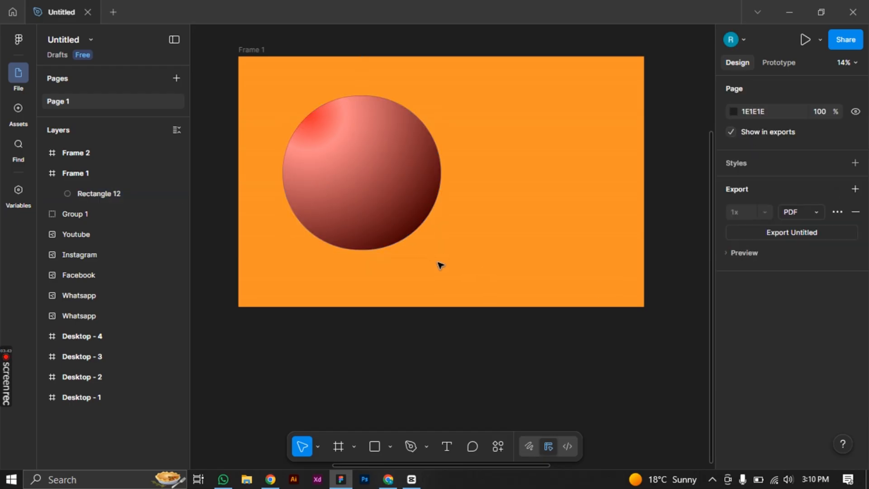
- Examine the gradient stroke up close along the circle's lower-right and upper-left edges
scroll(399, 241, "up", 10)
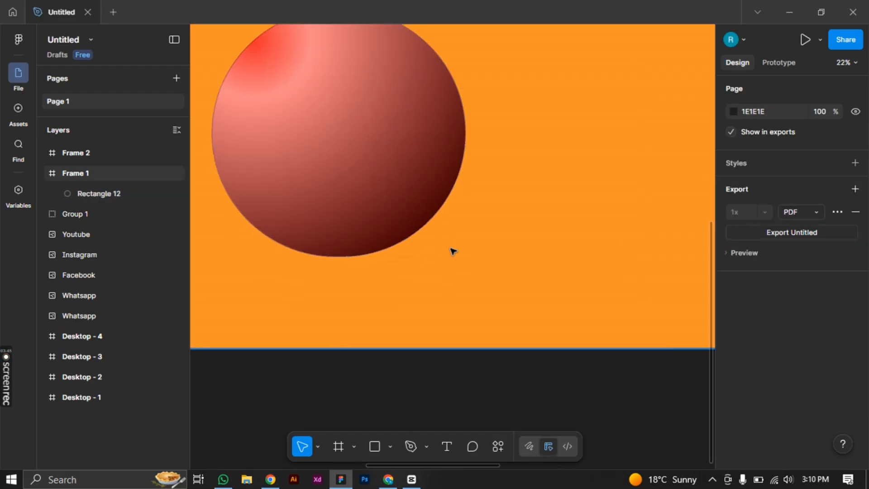
scroll(404, 224, "up", 2)
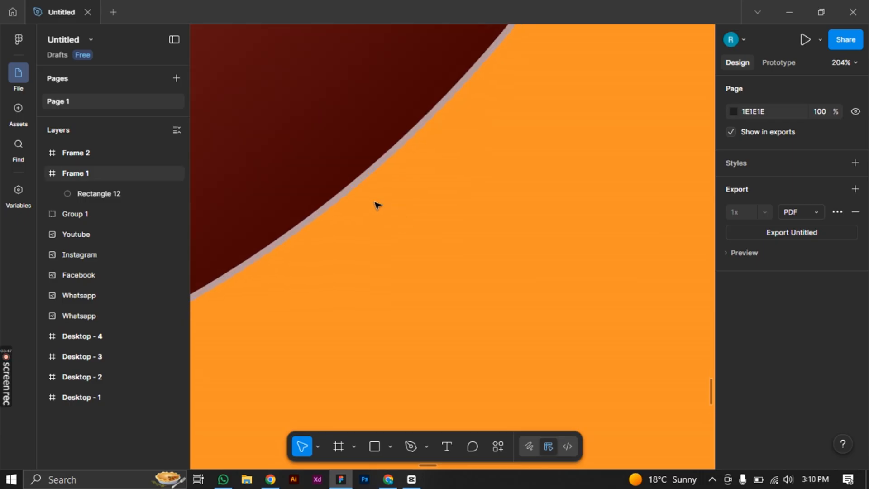
scroll(355, 186, "down", 5)
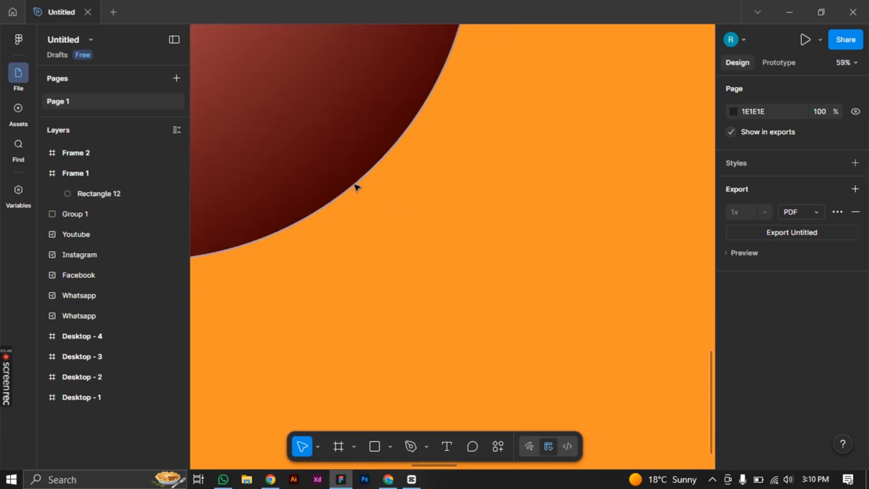
left_click_drag(278, 110, 569, 425)
scroll(575, 430, "down", 2)
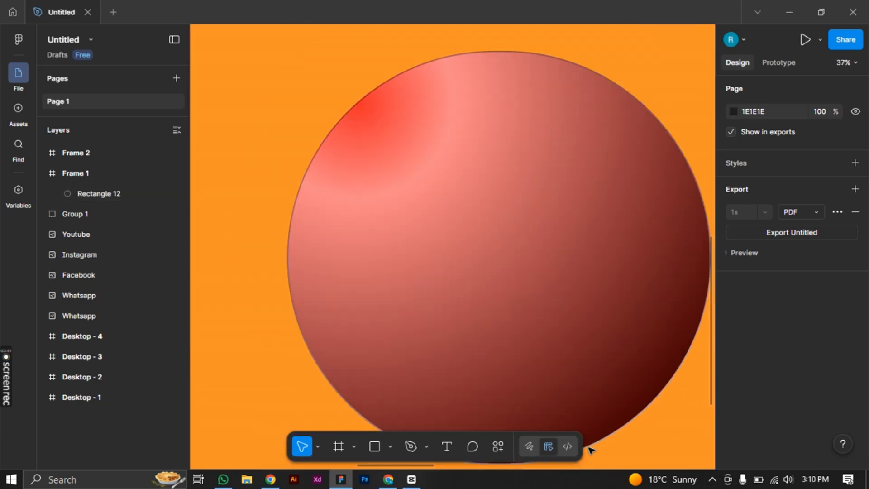
scroll(369, 85, "up", 2)
scroll(369, 85, "up", 4)
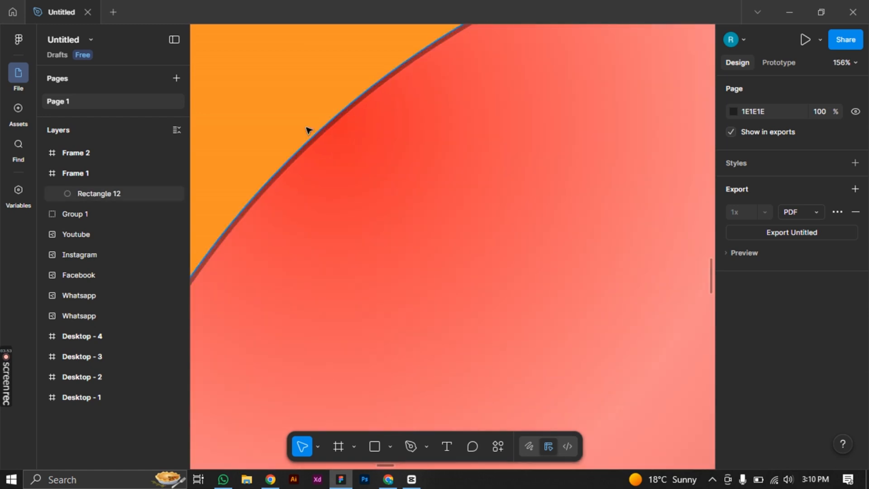
scroll(502, 206, "down", 6)
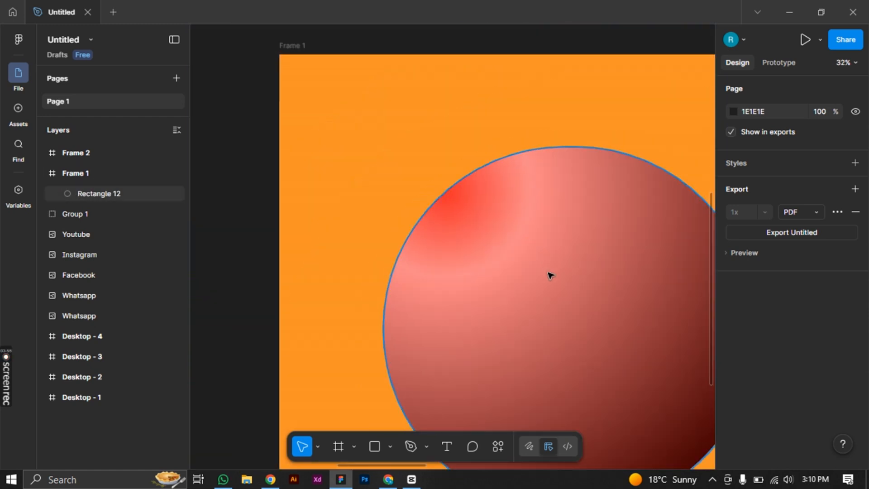
left_click_drag(552, 273, 411, 174)
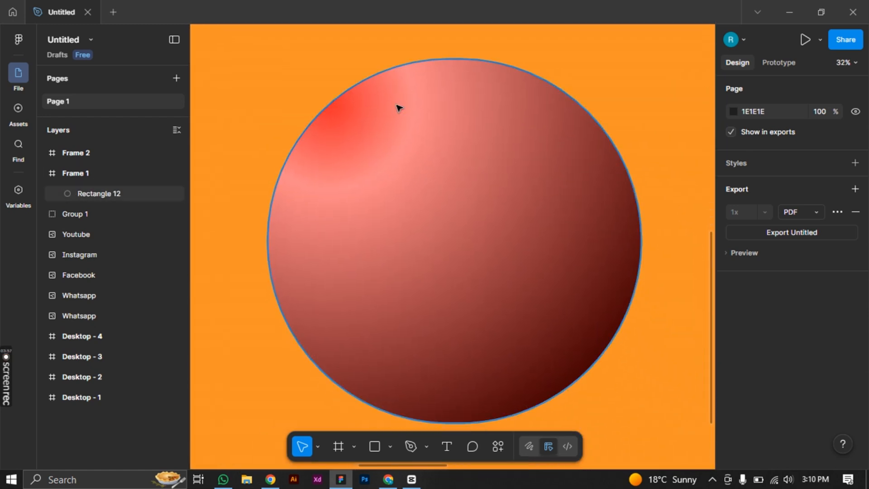
- Remove the linear gradient stroke from the circle
left_click(558, 313)
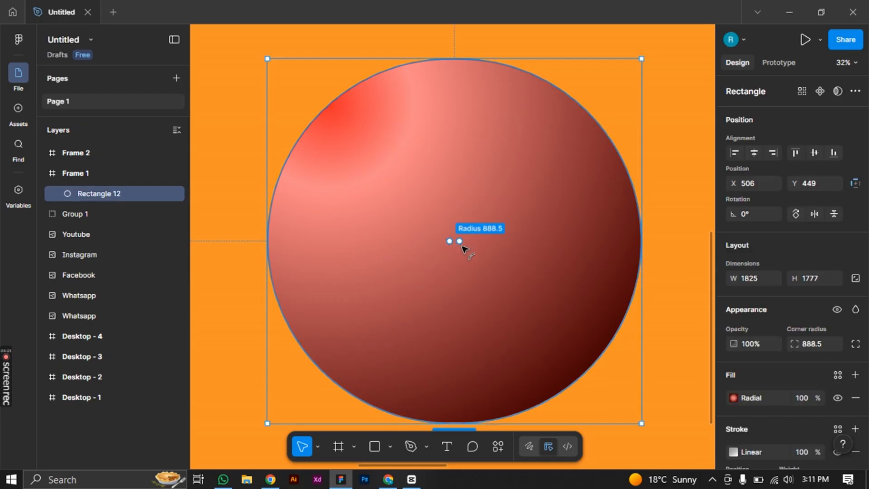
scroll(798, 405, "down", 3)
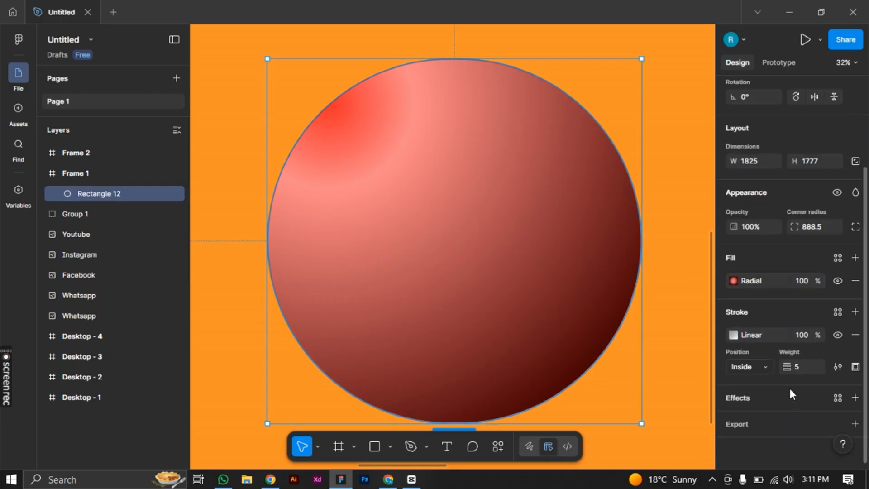
left_click(797, 335)
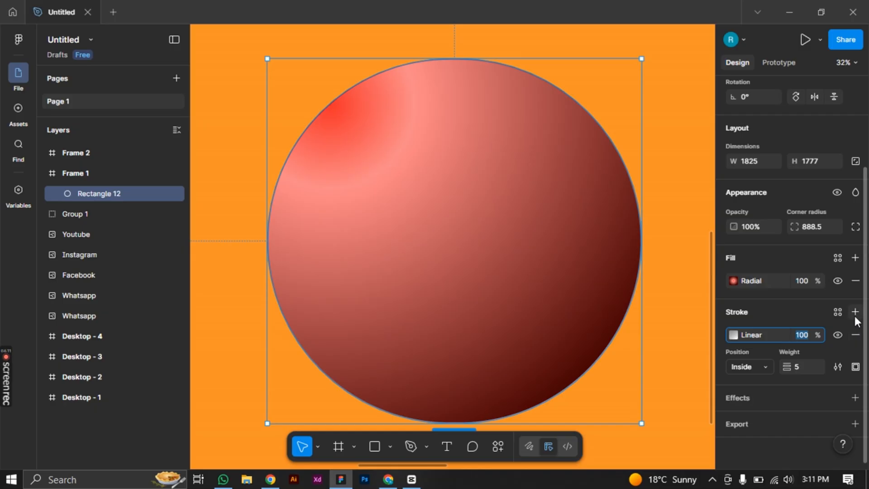
left_click(856, 335)
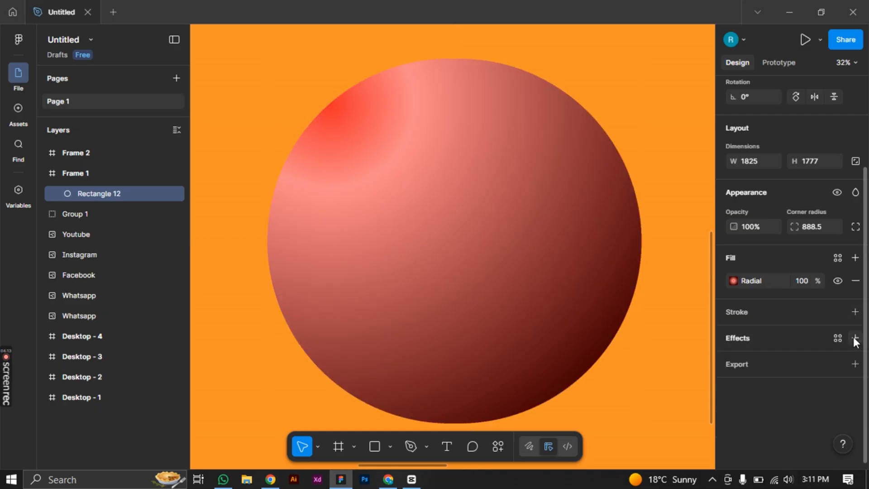
- Add an effect to the circle and change its type from Drop shadow to Layer blur
left_click(855, 338)
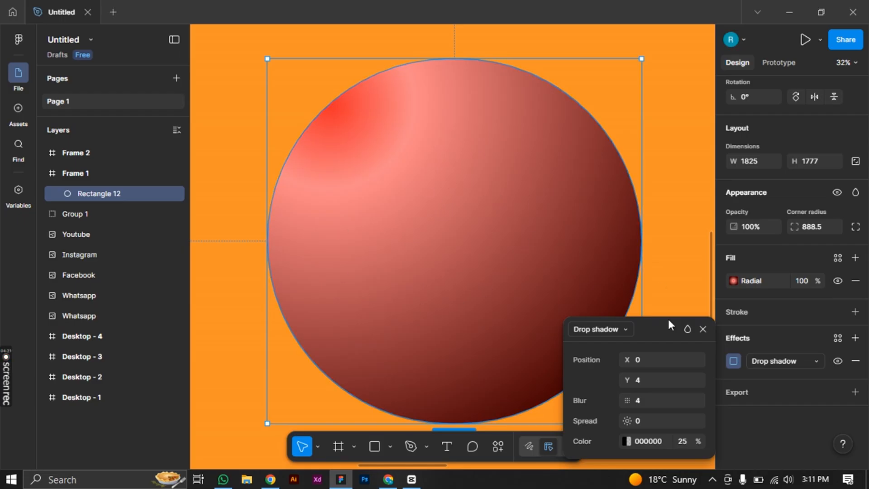
left_click(586, 331)
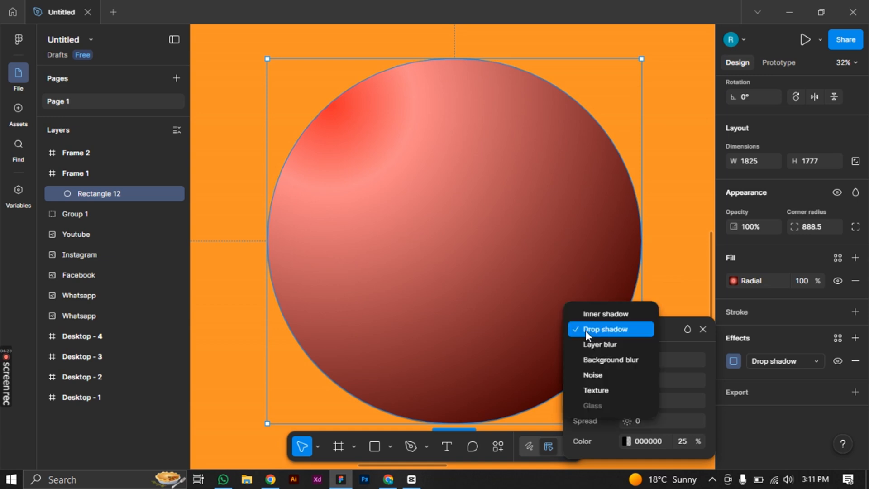
left_click(591, 342)
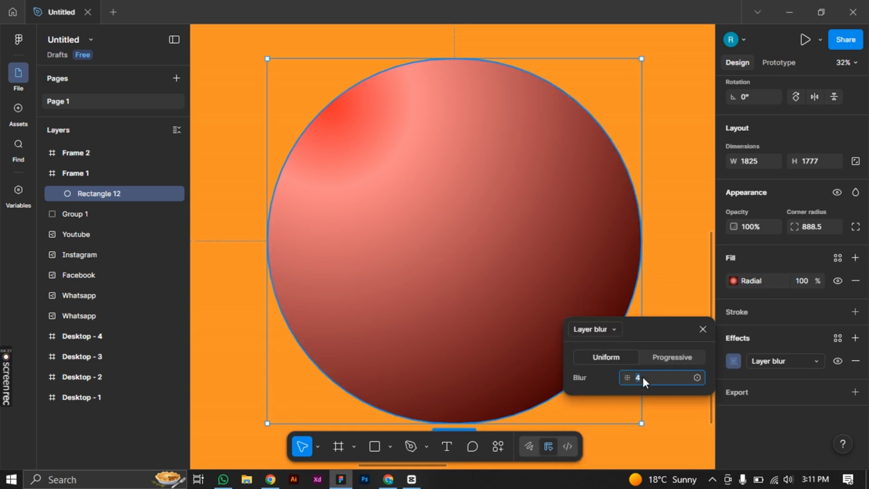
left_click(701, 329)
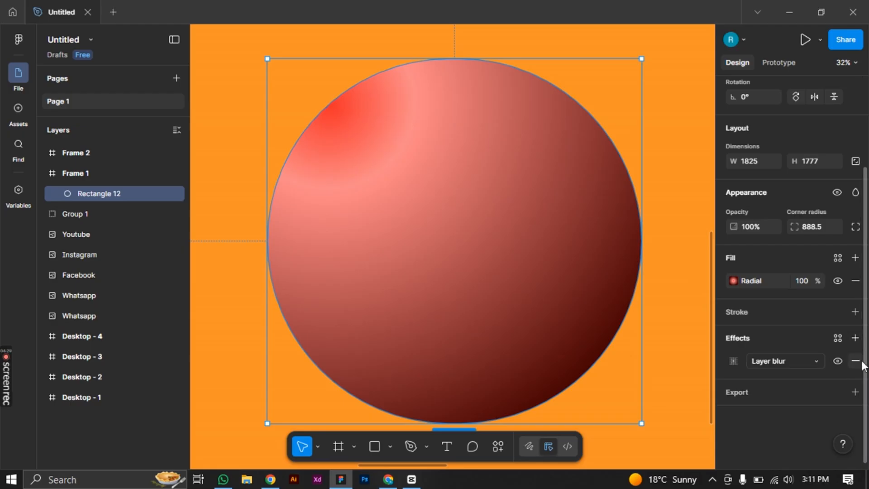
- Remove the layer blur effect from the circle and delete the circle from Frame 1
left_click(855, 361)
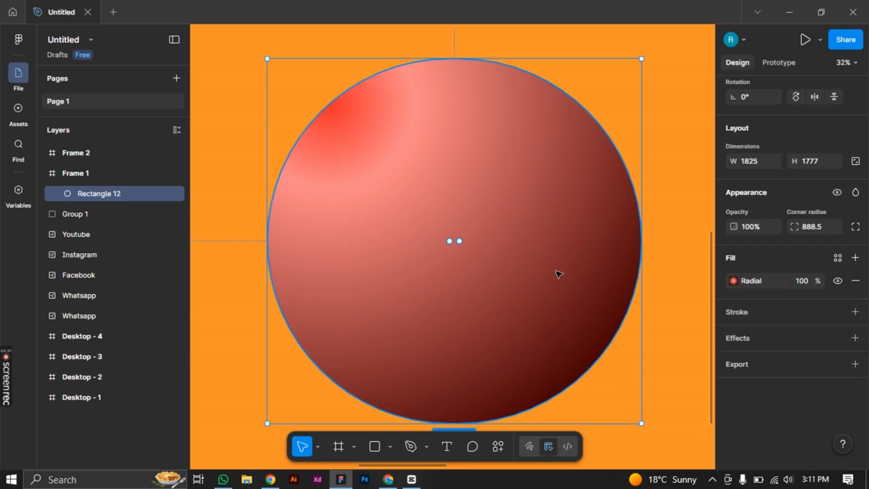
scroll(559, 274, "down", 3)
scroll(640, 283, "right", 4)
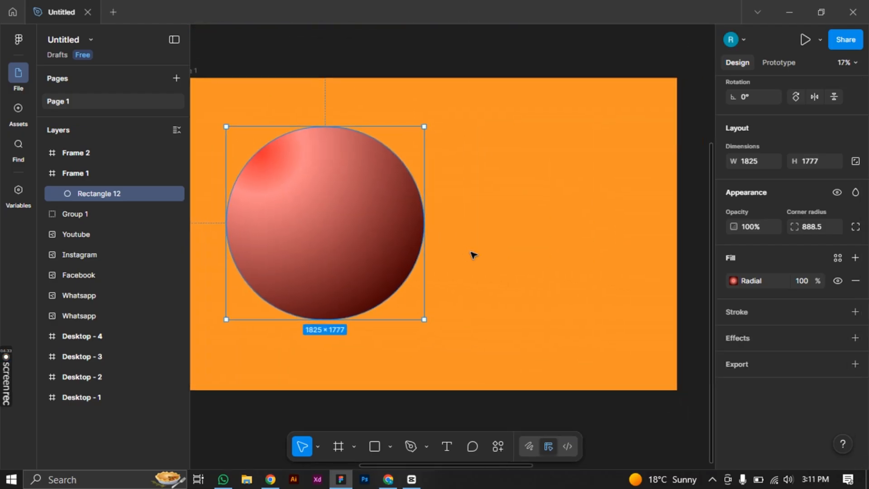
key("Delete")
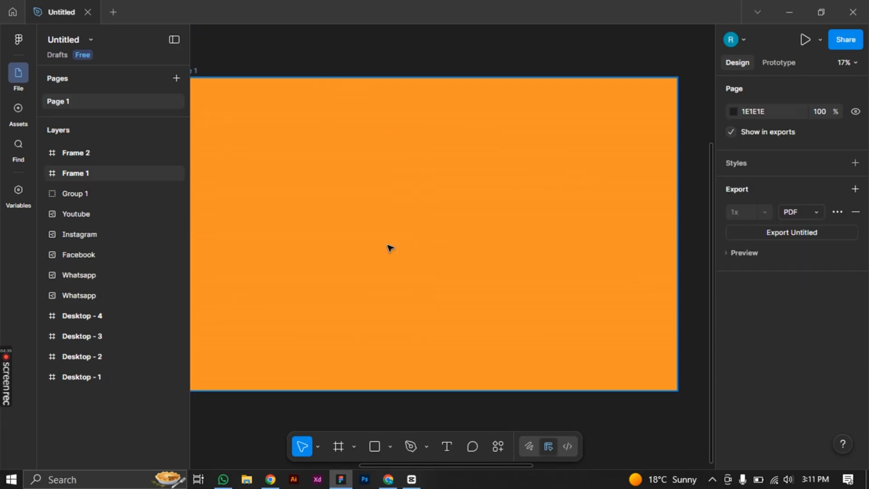
scroll(399, 282, "down", 1)
mouse_move(399, 282)
left_mouse_down()
mouse_move(413, 279)
mouse_move(406, 270)
left_mouse_up()
left_click(416, 281)
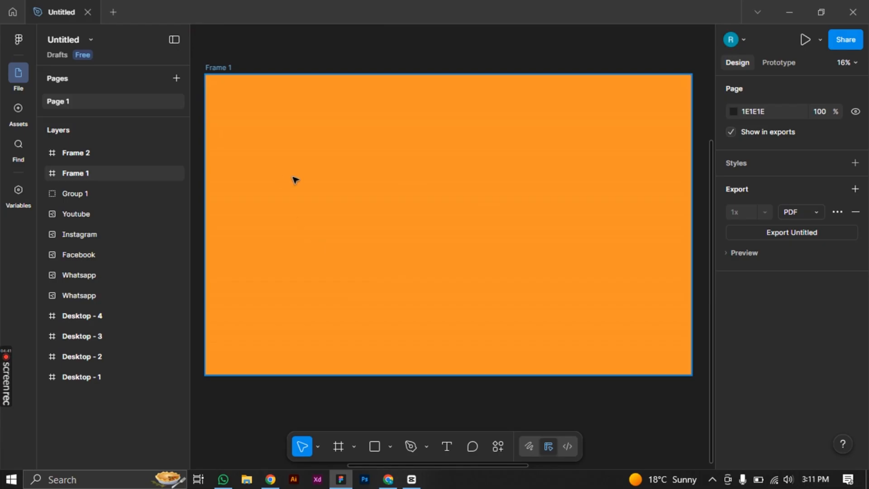
- Change Frame 1's solid fill to magenta, C52CA9
left_click(541, 193)
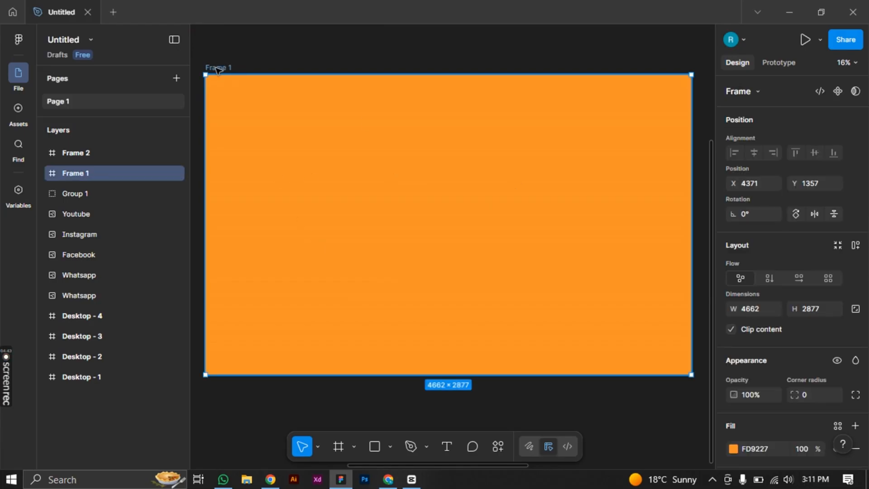
scroll(763, 264, "down", 3)
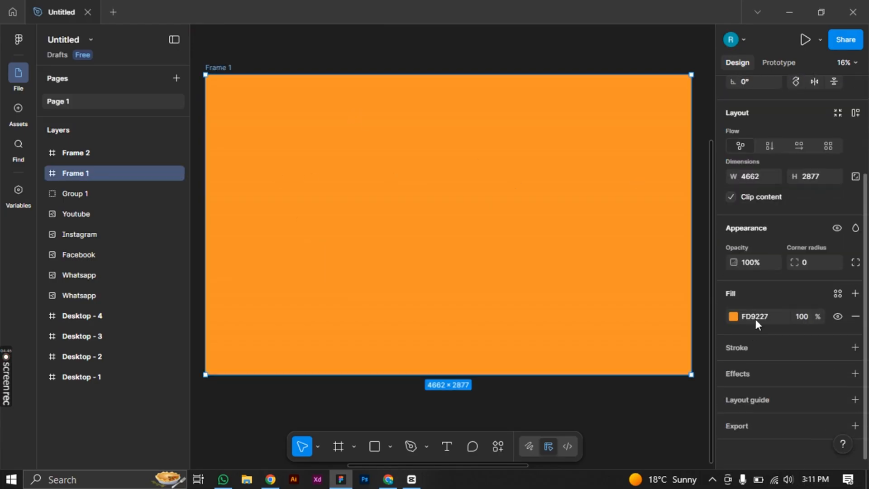
left_click(733, 315)
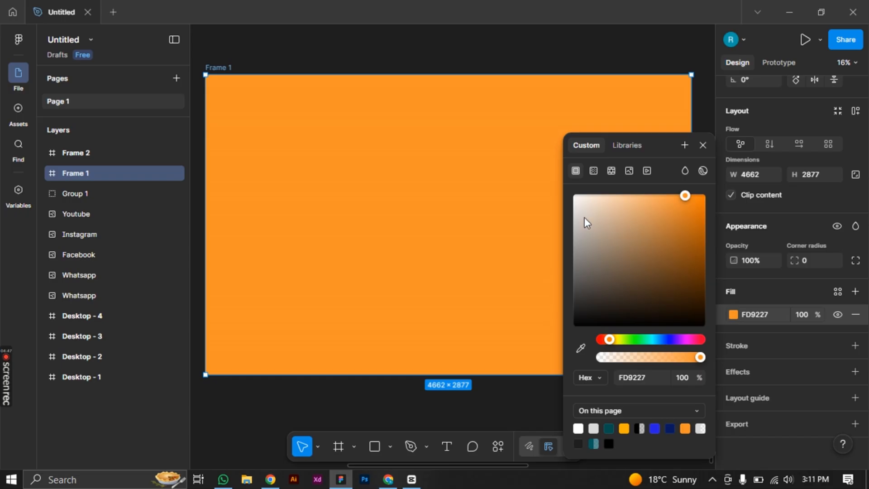
left_click_drag(585, 219, 578, 258)
left_click_drag(607, 340, 687, 342)
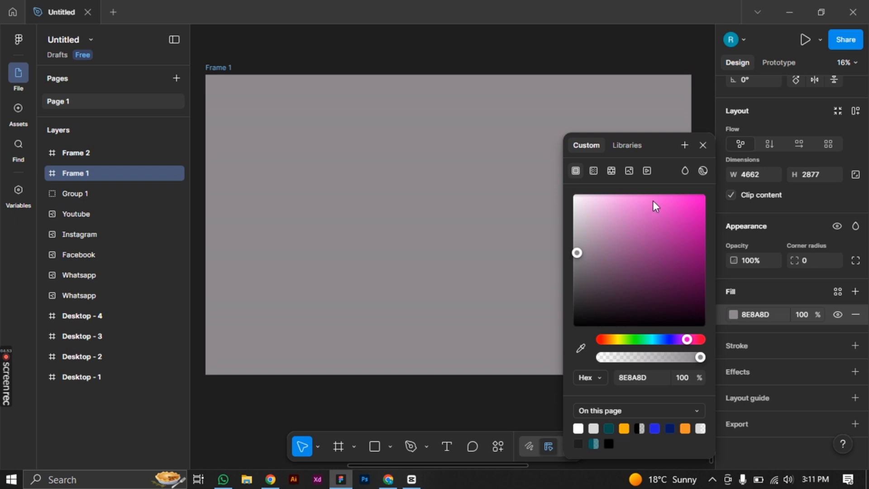
left_click_drag(653, 201, 677, 229)
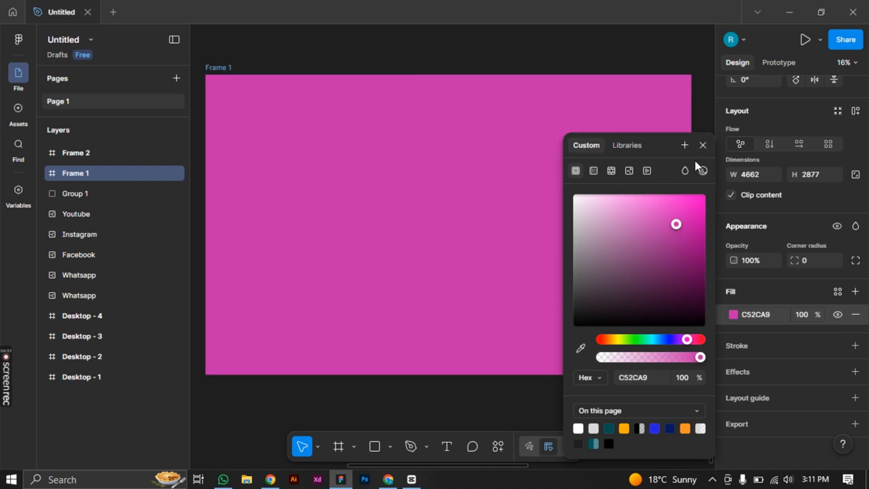
left_click(702, 145)
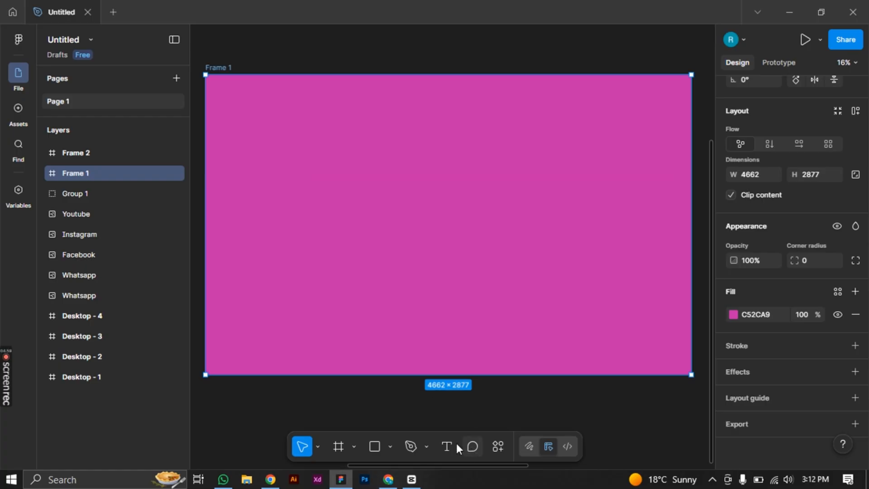
- Draw a circle about 1361 × 1361 and place it over the frame's lower-left corner, partly outside the frame
left_click(375, 444)
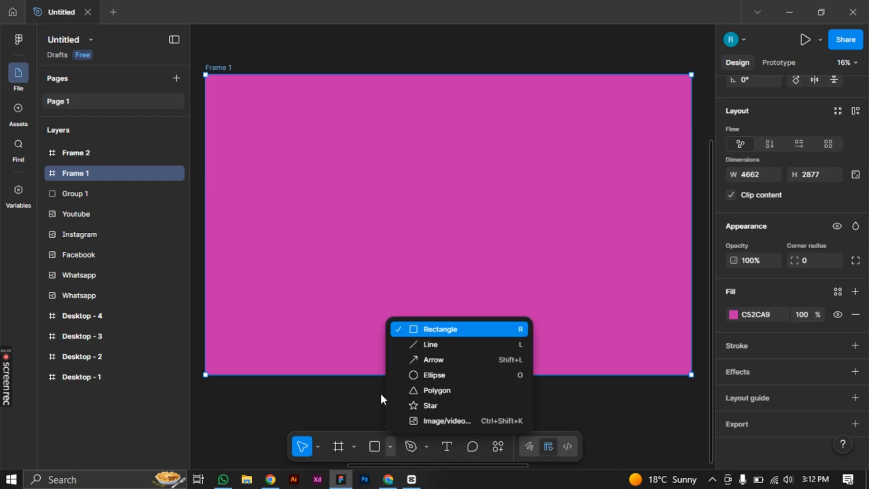
left_click(413, 375)
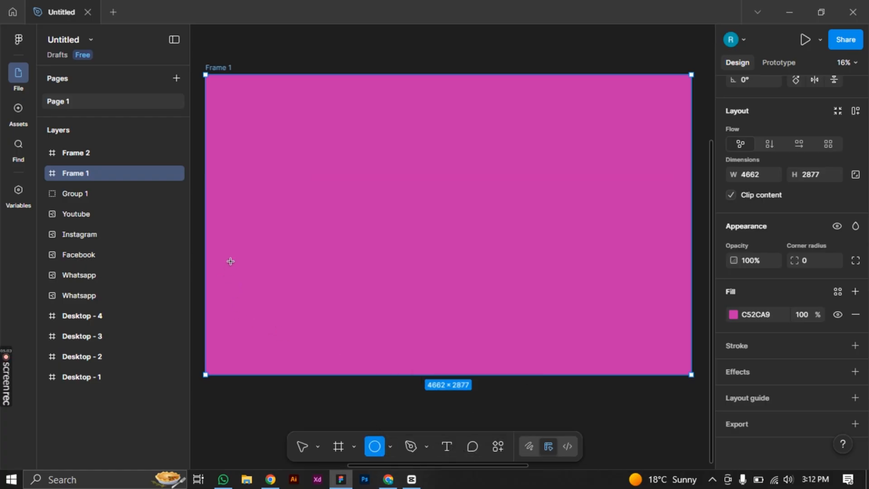
left_click_drag(231, 262, 364, 402)
mouse_move(326, 339)
left_mouse_down()
mouse_move(283, 324)
mouse_move(271, 333)
left_mouse_up()
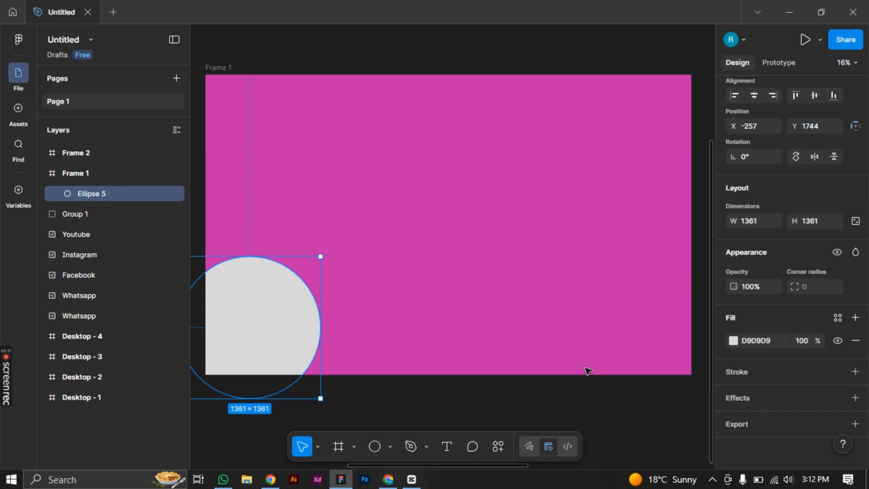
- Give the circle a linear gradient fill with its 0% stop set to yellow, EEFF00
left_click(732, 341)
left_click(594, 171)
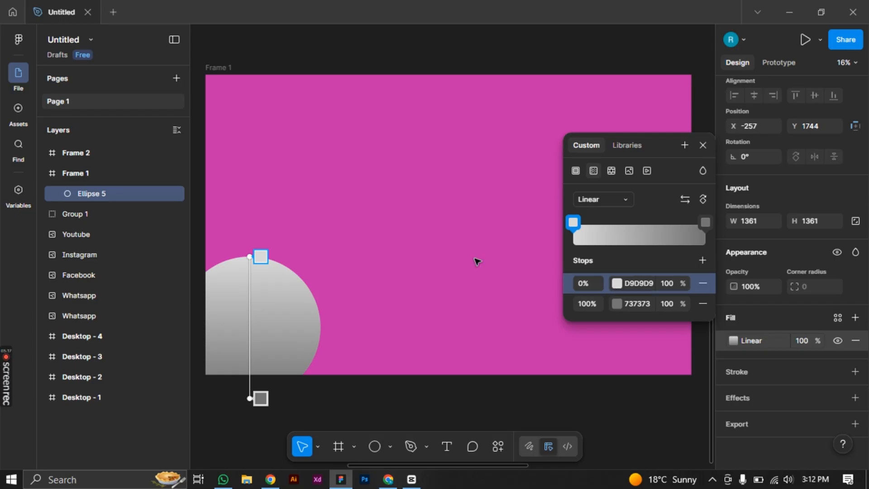
left_click(617, 285)
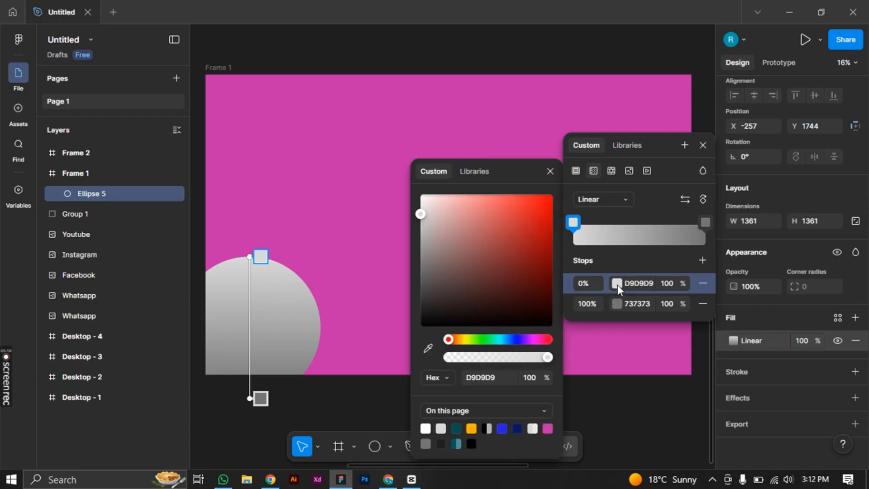
left_click_drag(471, 340, 465, 340)
left_click_drag(548, 206, 554, 185)
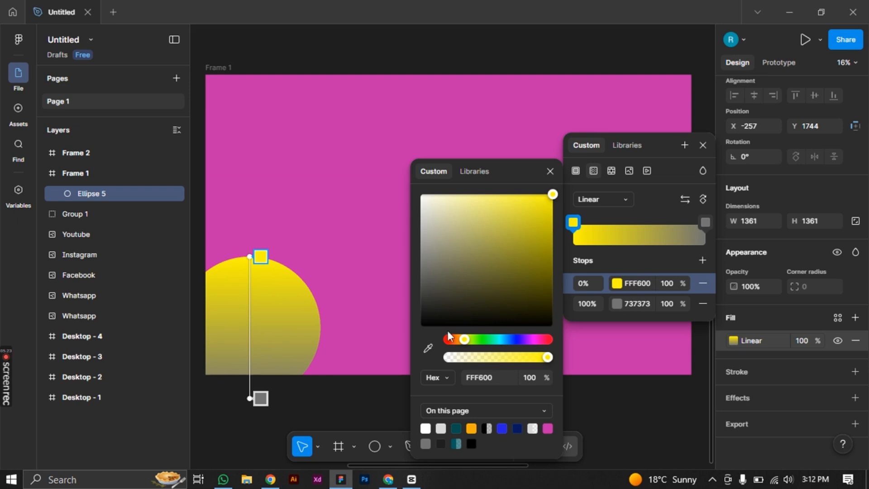
left_click_drag(467, 343, 469, 343)
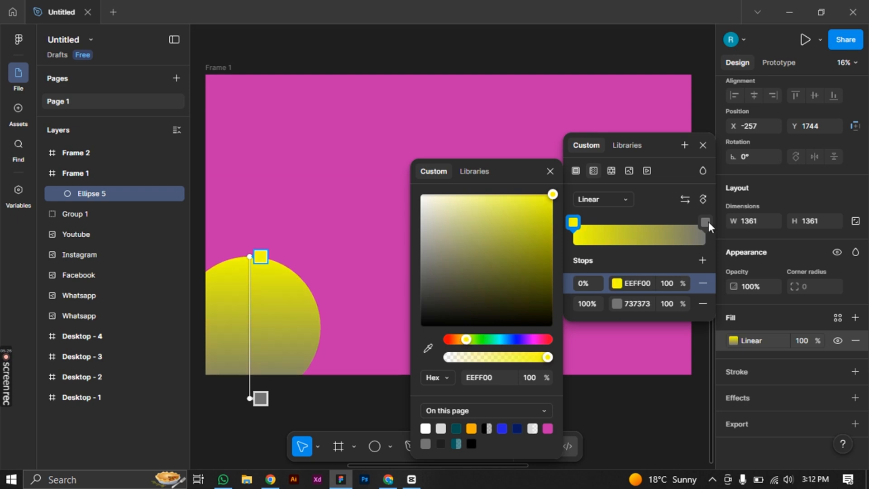
- Set the gradient's 100% stop to dark olive, 5D6006
left_click(617, 304)
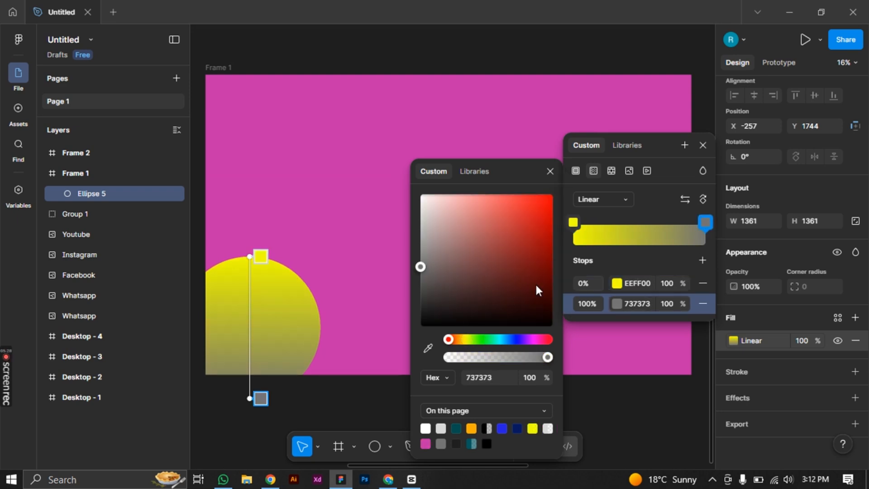
left_click(466, 339)
left_click_drag(543, 271, 545, 283)
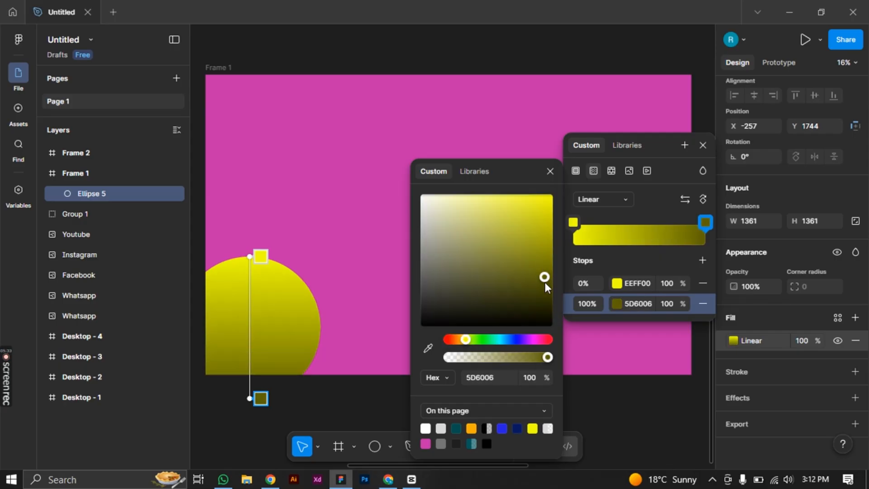
left_click(550, 172)
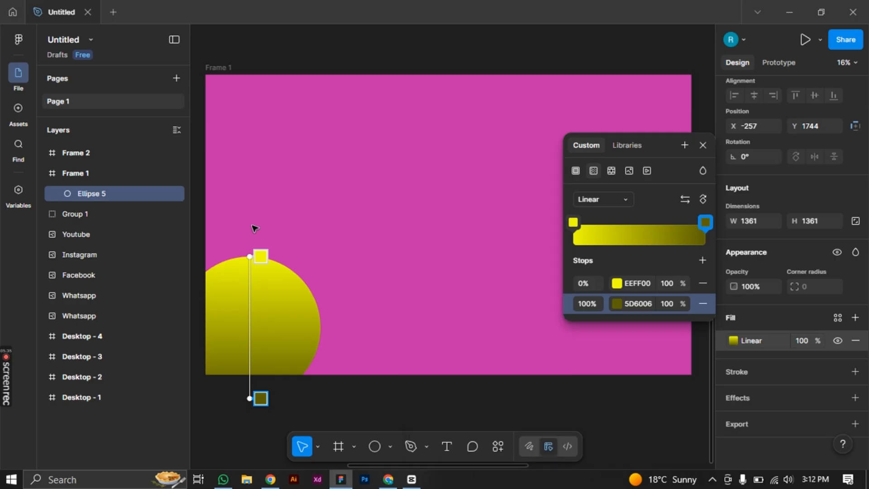
- Run the circle's gradient diagonally from its upper-right edge to the frame's lower-left corner
left_click_drag(242, 249, 292, 271)
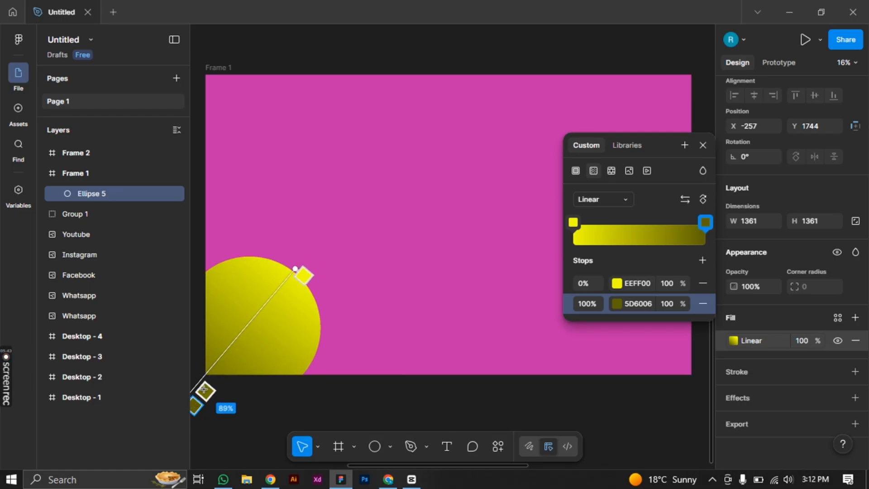
scroll(271, 410, "down", 3)
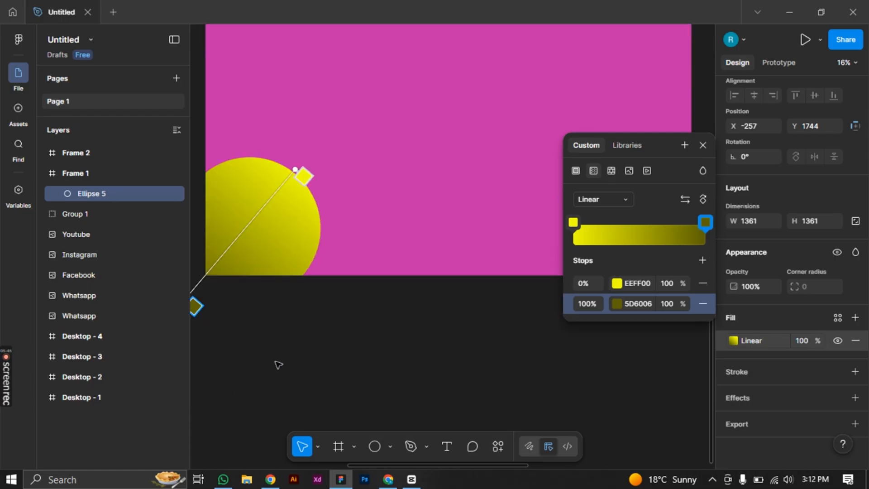
left_click_drag(256, 328, 316, 333)
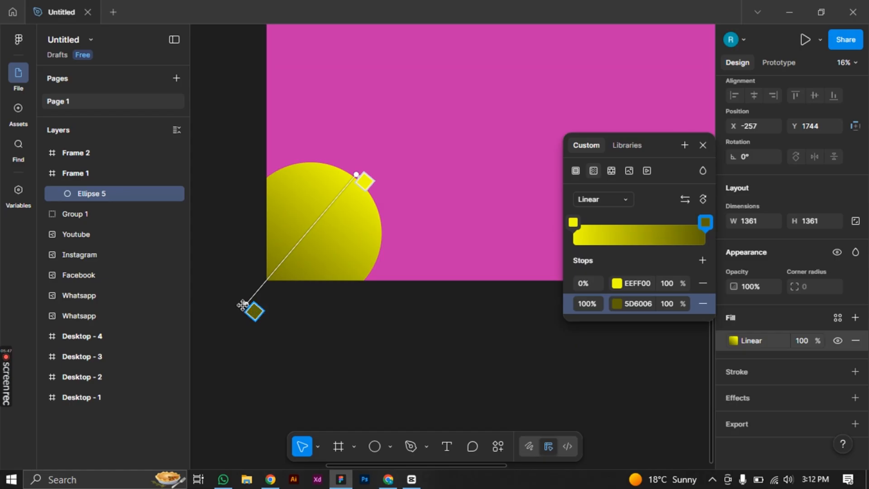
left_click_drag(243, 305, 272, 280)
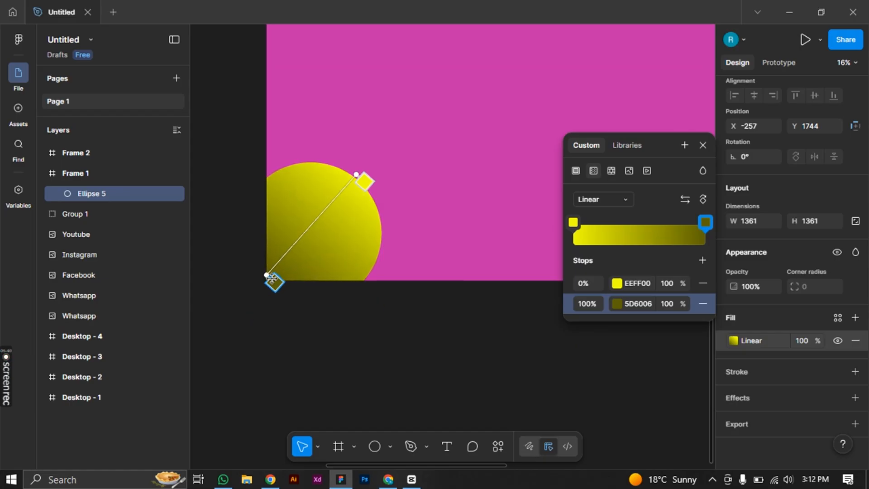
scroll(453, 346, "down", 1)
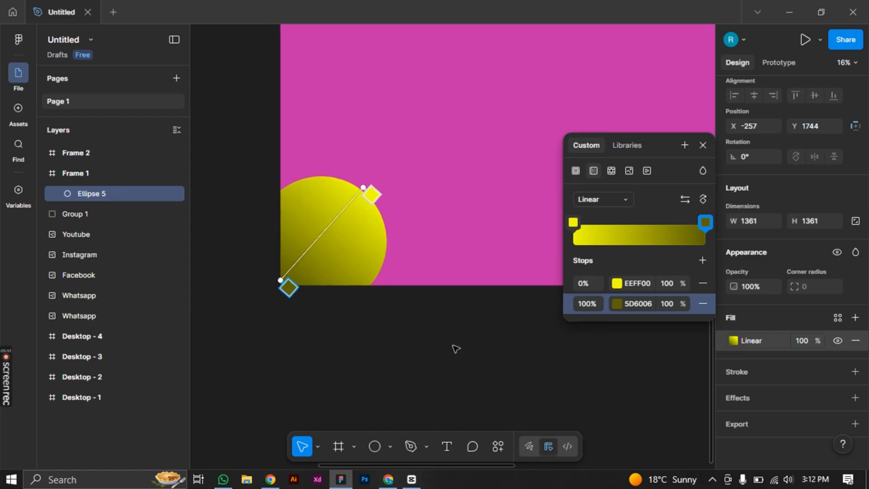
left_click_drag(482, 359, 410, 372)
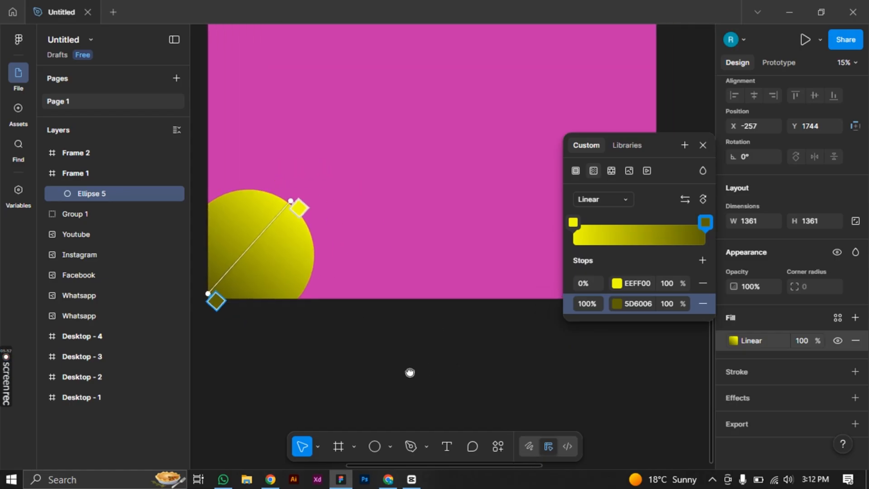
- Duplicate the gradient circle into the frame's upper-left area and shrink the copy to about 413 × 413
left_click(292, 277)
left_click_drag(292, 277, 333, 122, "alt")
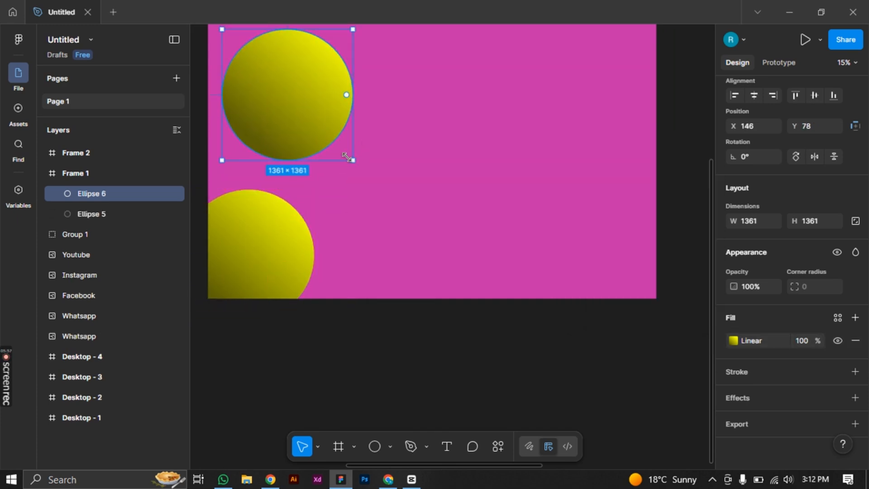
left_click_drag(346, 157, 307, 109, "alt")
scroll(322, 188, "up", 3)
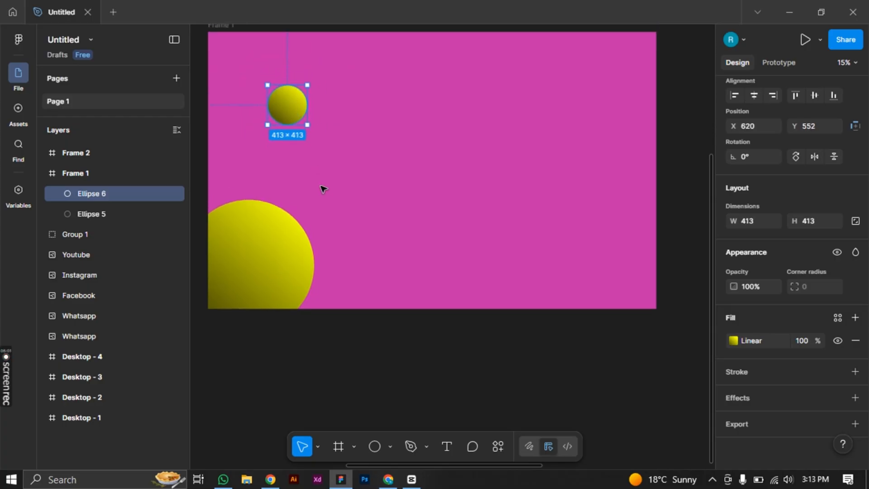
- Copy the small circle to the frame's lower-right area and the large circle over its upper-right corner
left_click_drag(287, 160, 617, 328)
left_click_drag(264, 337, 610, 145)
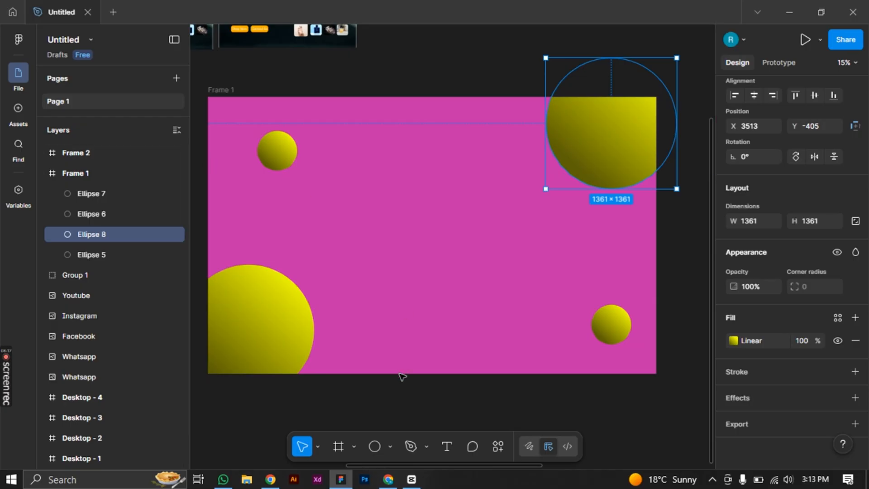
scroll(376, 407, "left", 1)
left_click(382, 407)
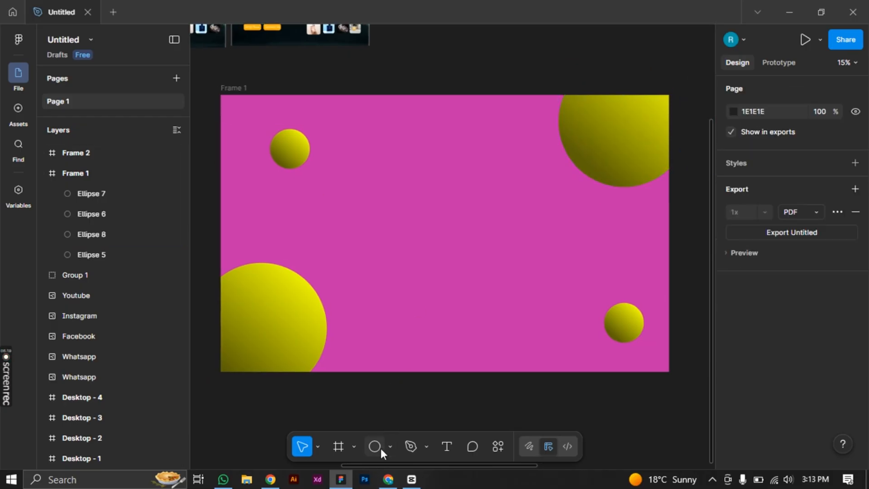
- Draw a rectangle about 3545 × 2195 over the middle of the frame, overlapping all four circles
left_click(381, 449)
left_click(430, 330)
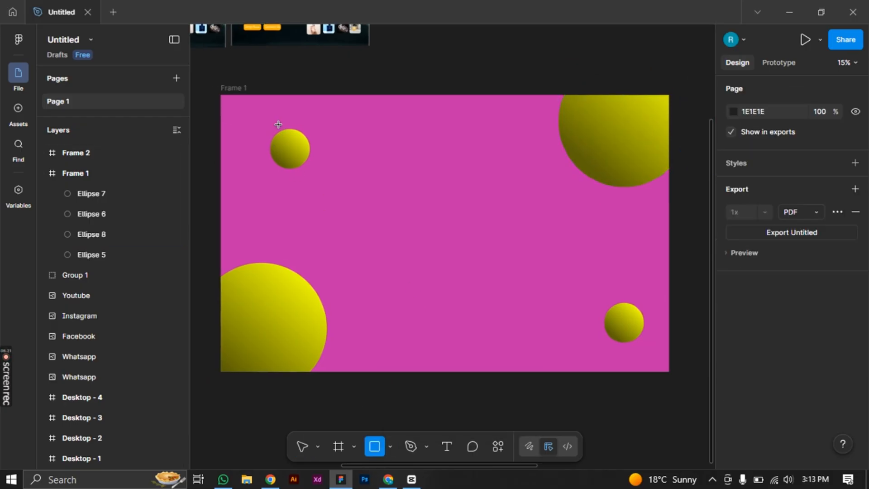
left_click_drag(287, 117, 627, 327)
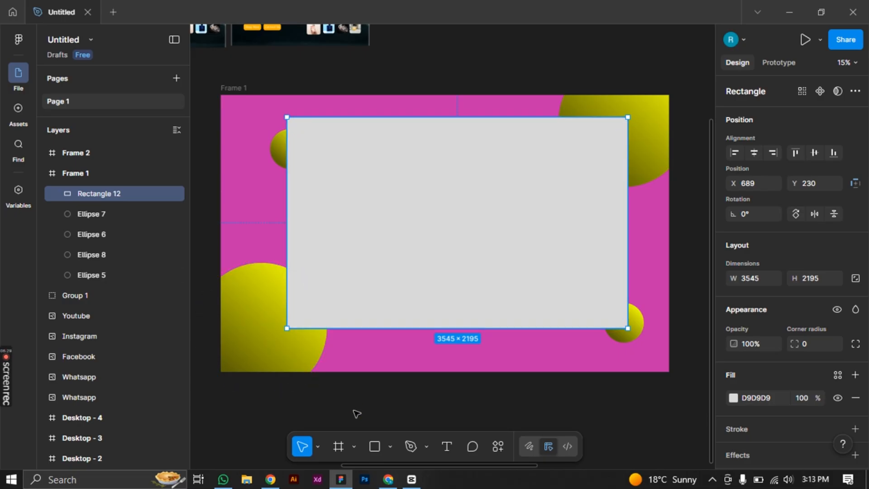
- Nudge the large lower-left circle and enlarge the rectangle to about 3624 × 2281
key("Escape")
left_click(266, 344)
mouse_move(265, 343)
left_mouse_down()
mouse_move(250, 342)
mouse_move(279, 337)
left_mouse_up()
left_click(290, 324)
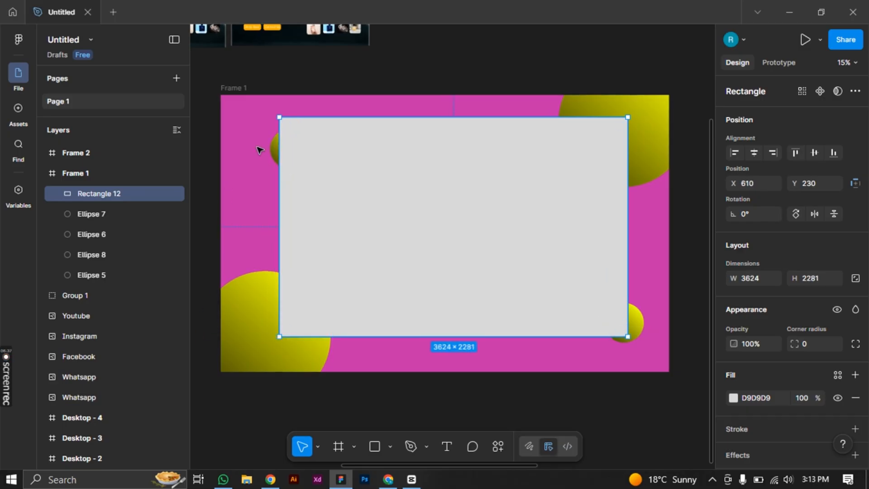
- Move the two small circles onto the rectangle's upper-left and lower-right corners
left_click(276, 152)
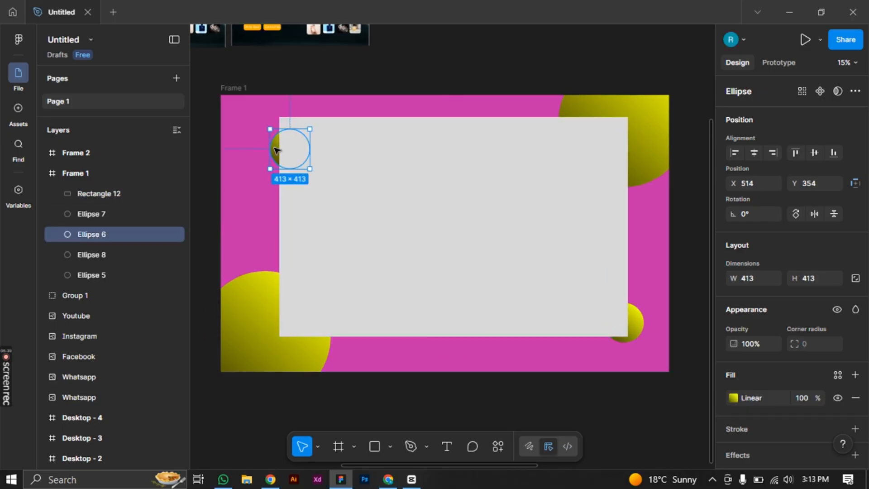
left_click_drag(268, 142, 282, 132)
left_click_drag(636, 340, 642, 335)
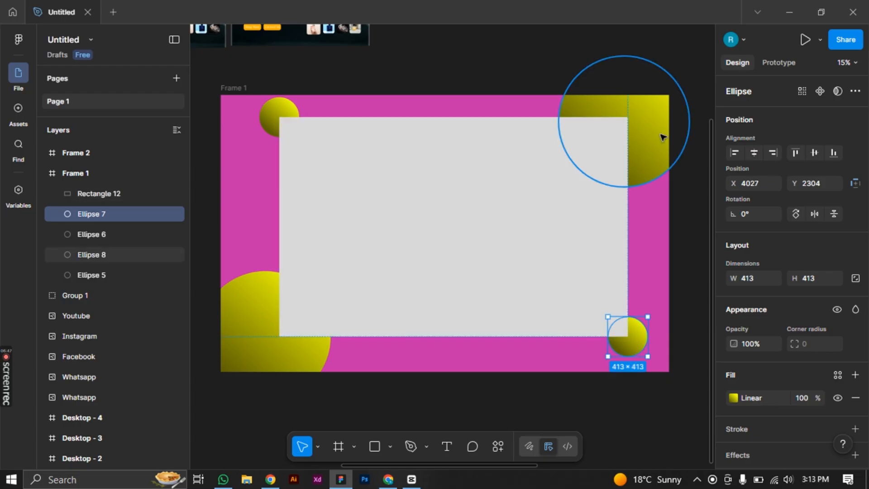
- Nudge the large upper-right circle slightly upward and leave nothing selected
left_click(656, 125)
left_click_drag(656, 125, 652, 120)
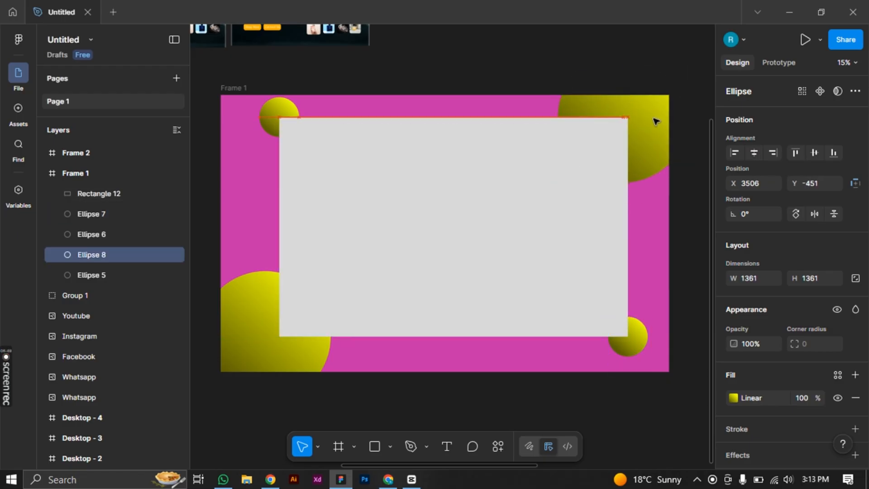
left_click(258, 353)
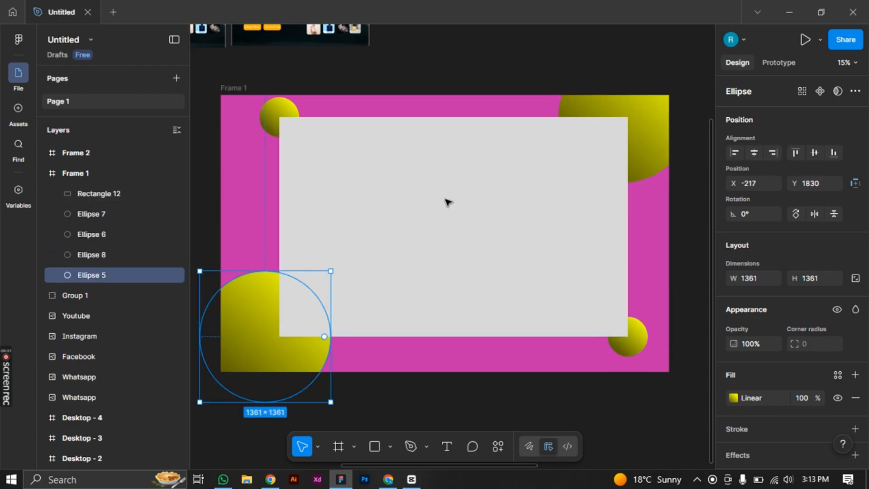
left_click(531, 53)
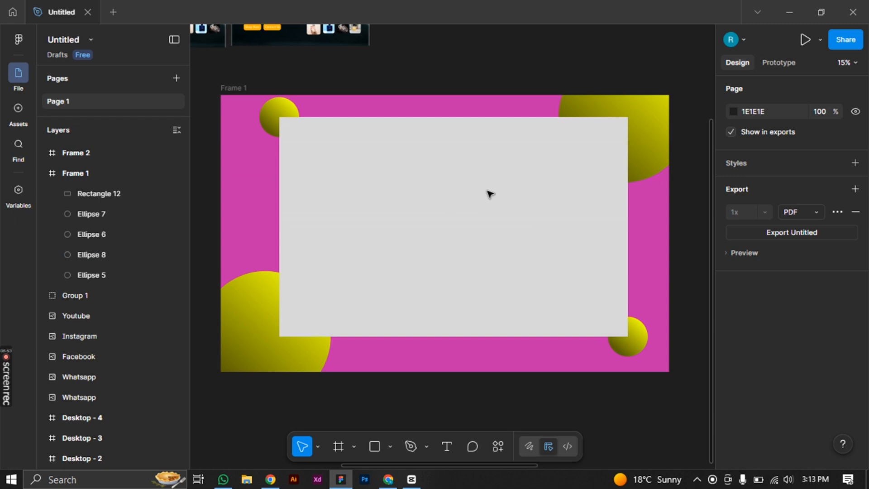
- Lower the large rectangle's fill opacity, trying 50% and settling on 40%
left_click(480, 221)
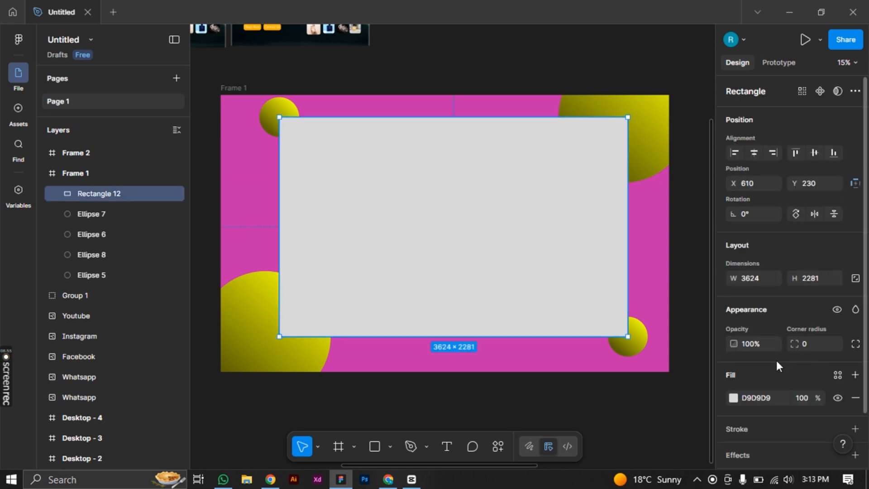
scroll(799, 387, "down", 2)
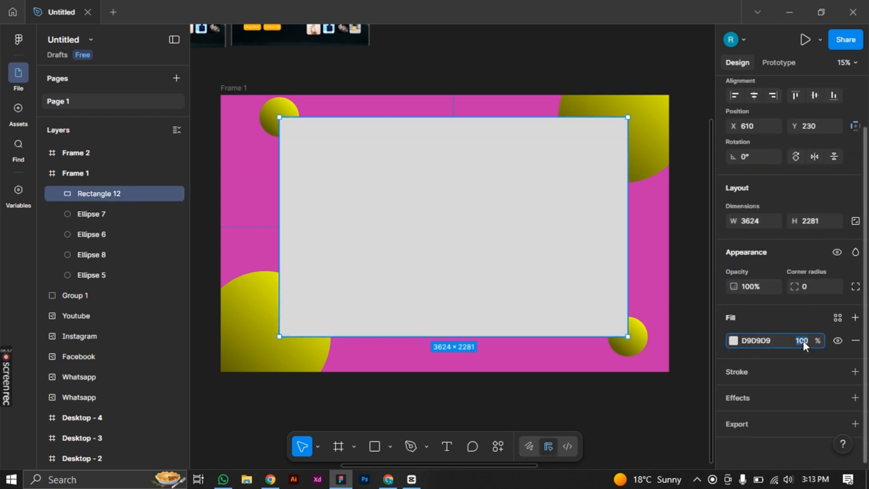
type("0")
key("Return")
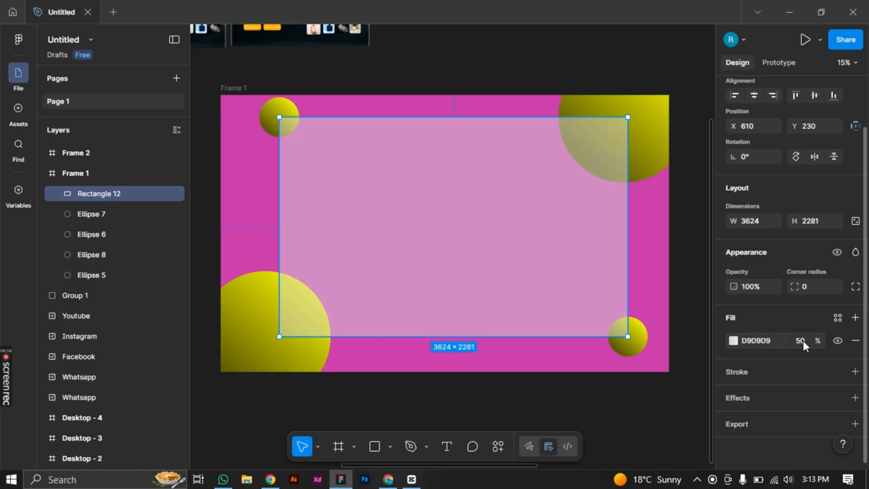
left_click(803, 341)
type("40")
key("Return")
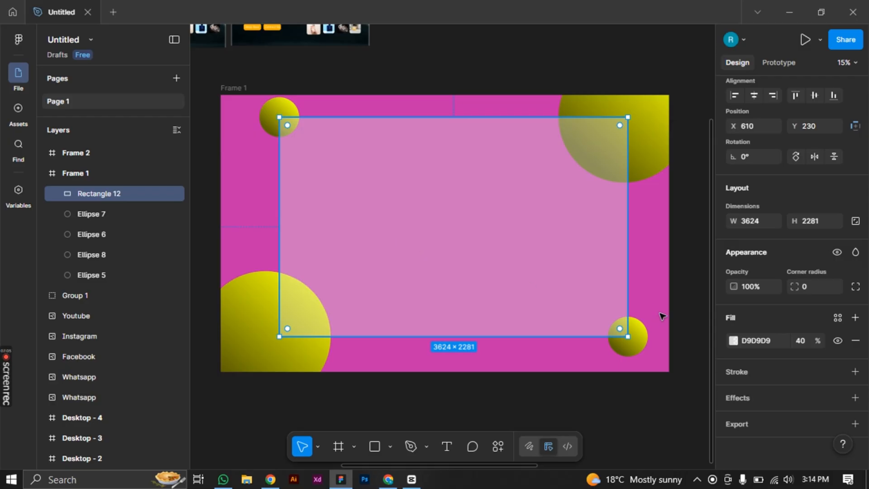
- Apply a uniform Layer blur of 10 to the rectangle and round its corners to a radius of about 193
left_click(760, 400)
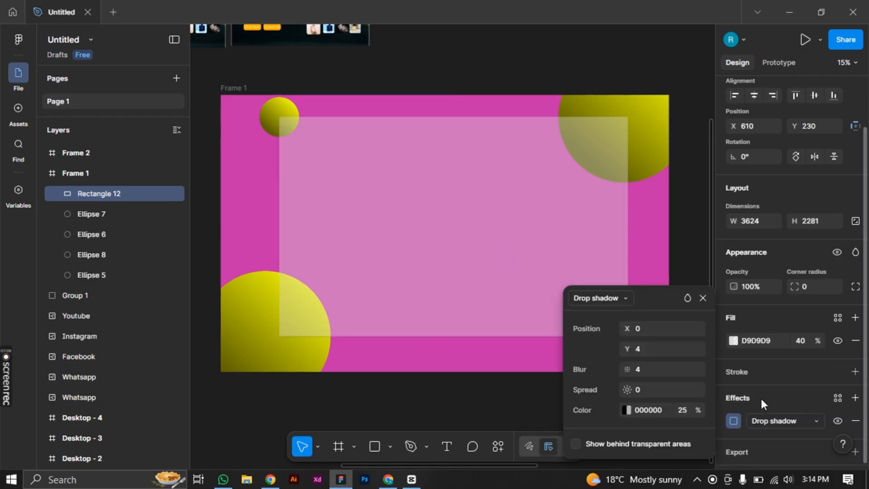
left_click(777, 419)
left_click(776, 338)
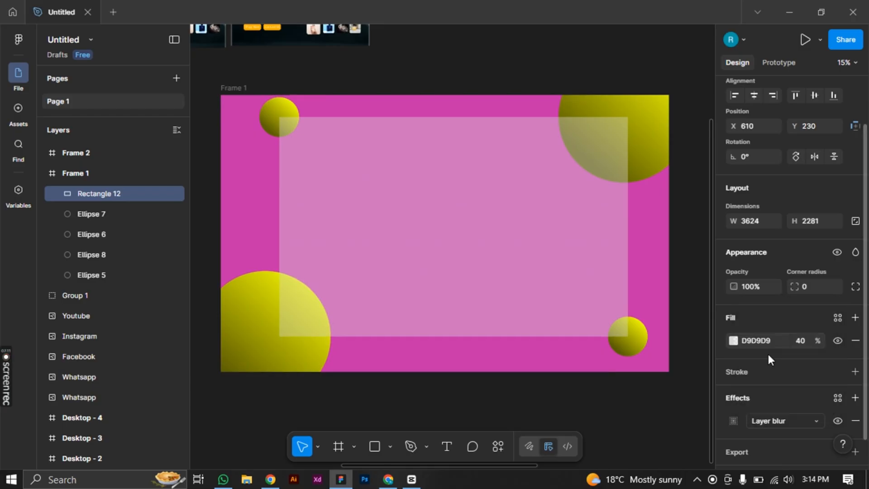
left_click(733, 421)
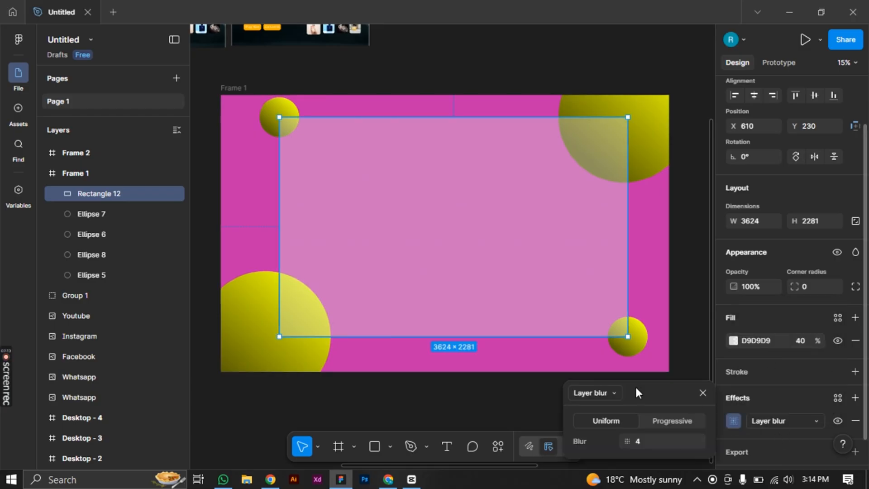
left_click(646, 441)
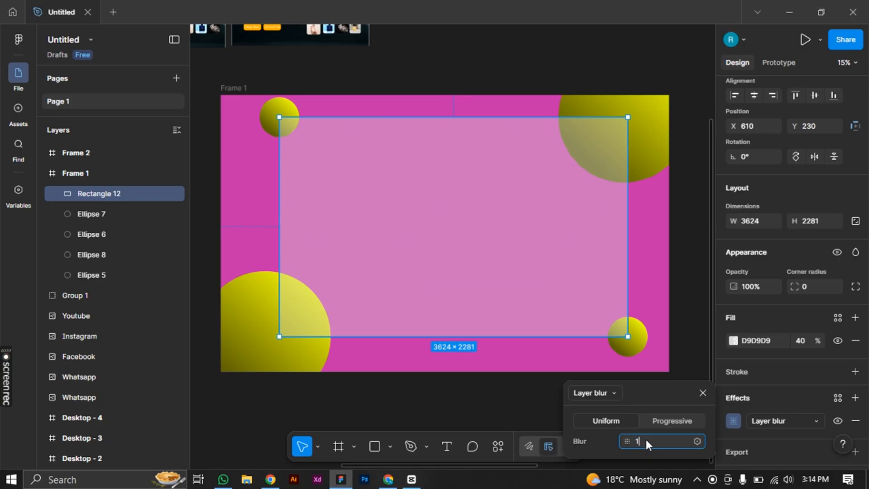
type("10")
key("Return")
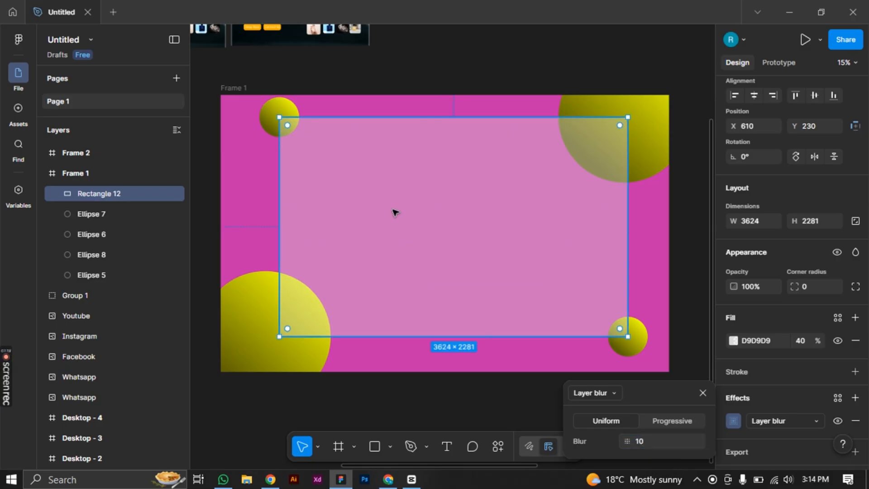
left_click_drag(287, 125, 307, 135)
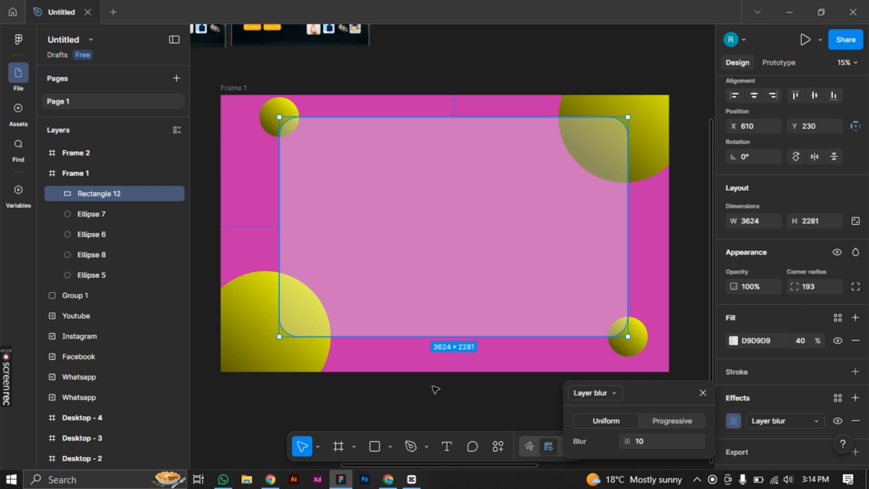
left_click(438, 398)
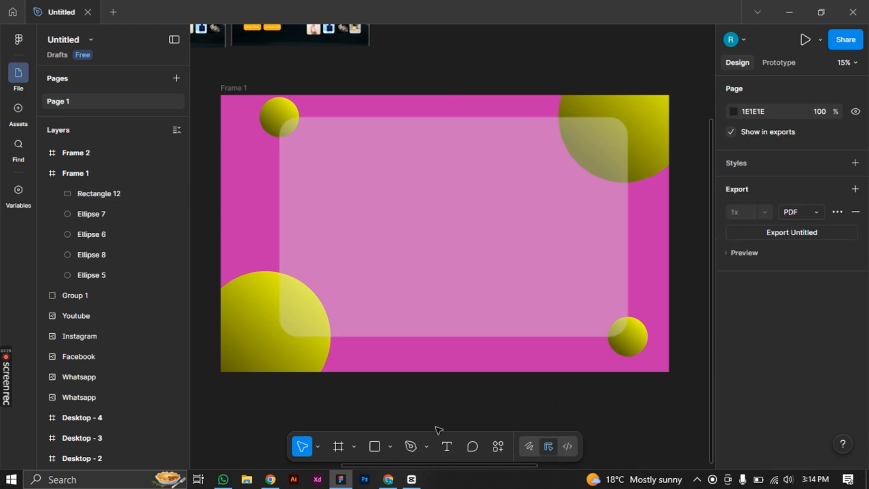
- Add a stroke to the rectangle and position it outside the edge
left_click(458, 249)
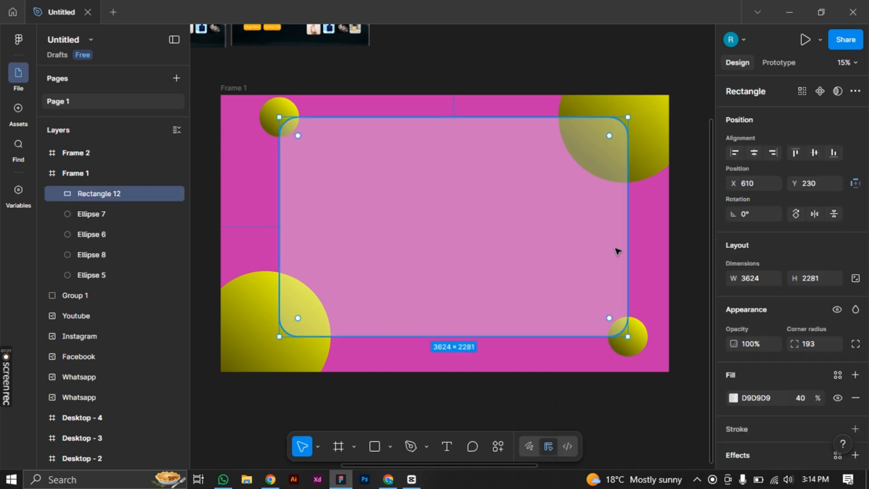
scroll(786, 376, "down", 2)
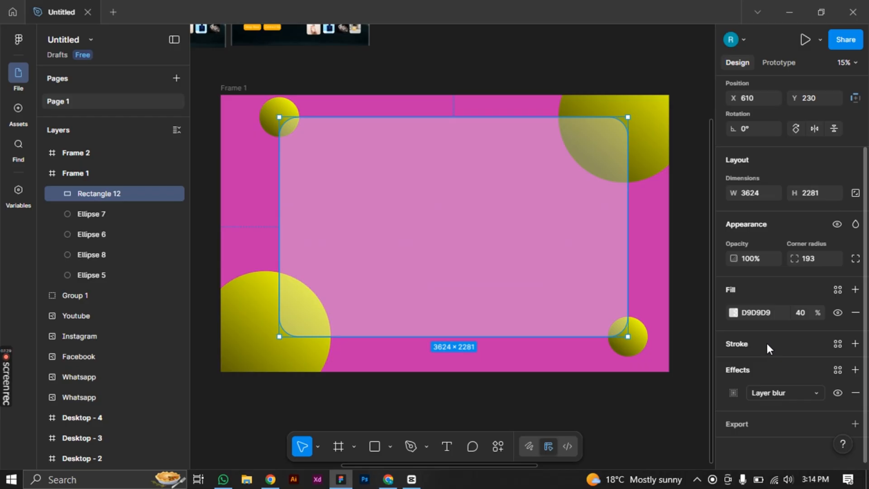
left_click(766, 343)
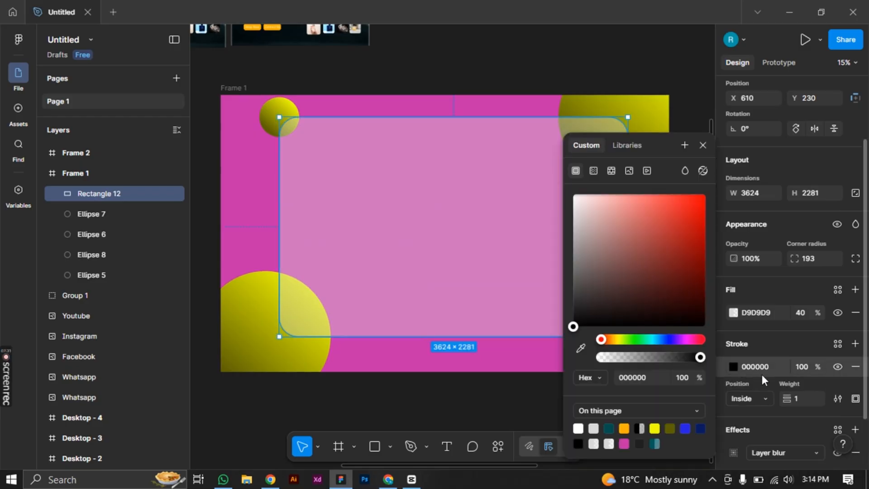
left_click(754, 399)
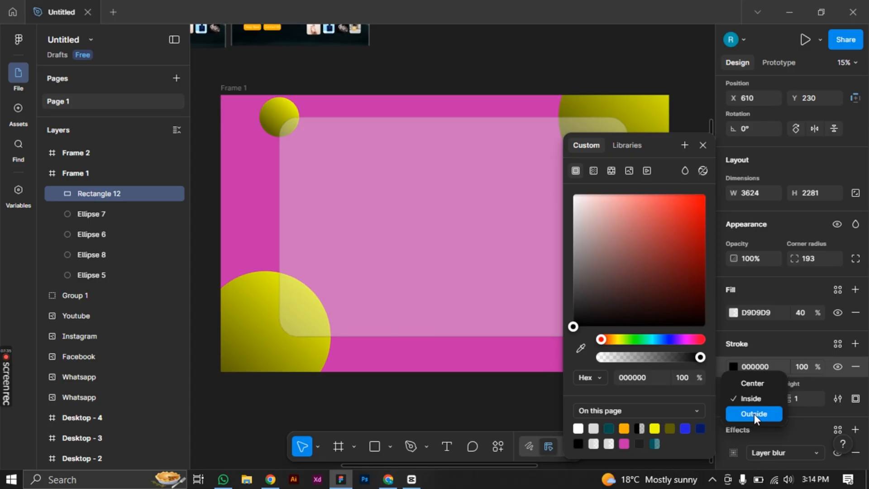
left_click(754, 414)
- Change the rectangle's stroke to a linear gradient running diagonally from its upper-left corner to its lower-right corner
scroll(741, 390, "down", 2)
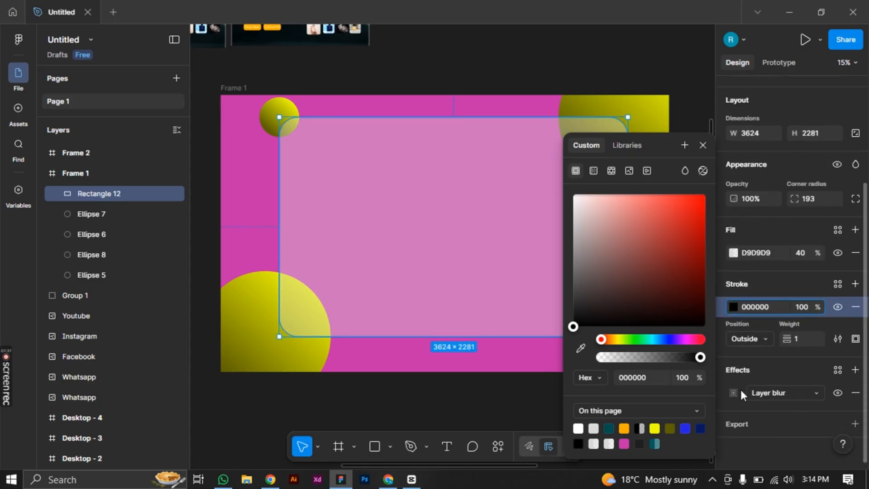
left_click(732, 307)
left_click(730, 306)
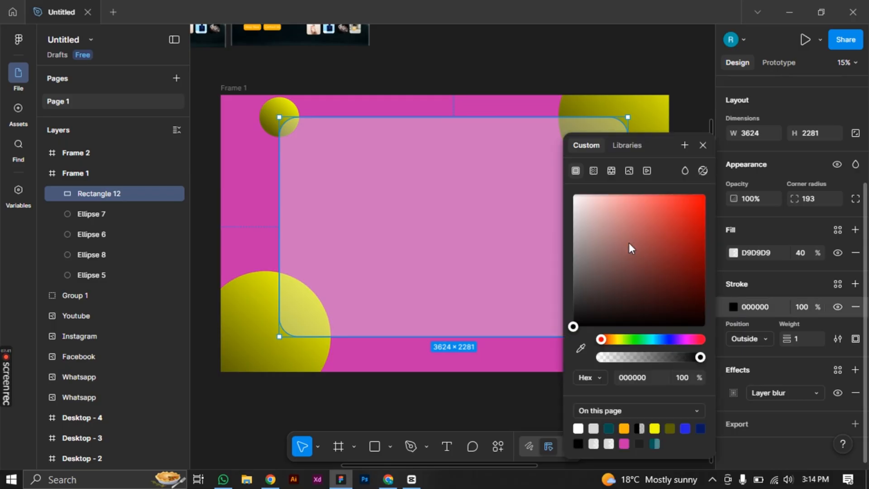
left_click(594, 170)
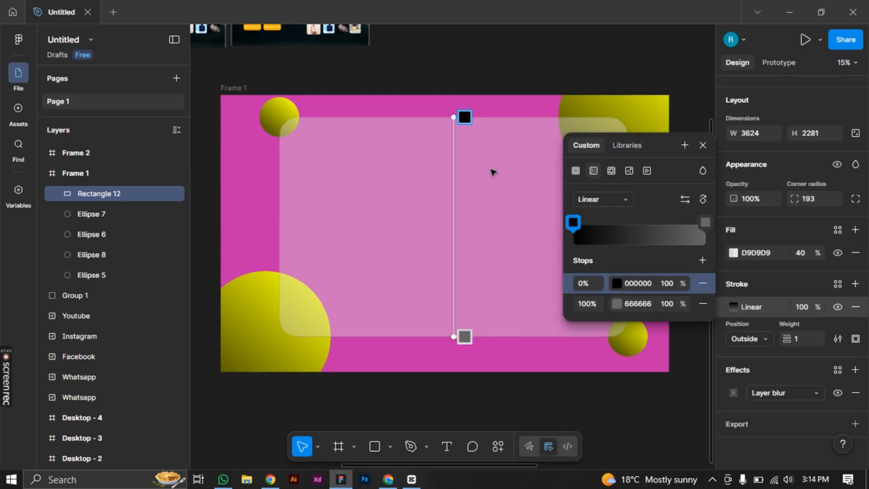
left_click_drag(452, 115, 286, 127)
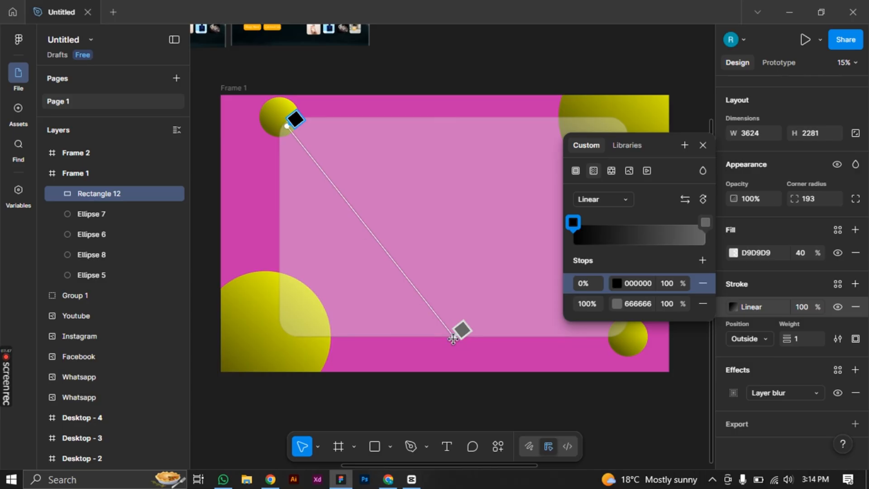
left_click_drag(453, 337, 621, 331)
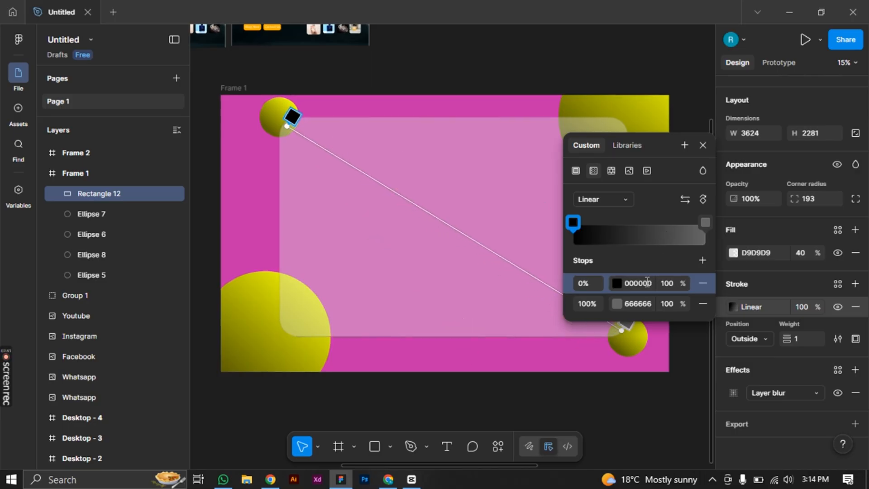
- Set the stroke gradient's 0% stop to white FFFFFF and the stroke weight to 4
left_click(618, 285)
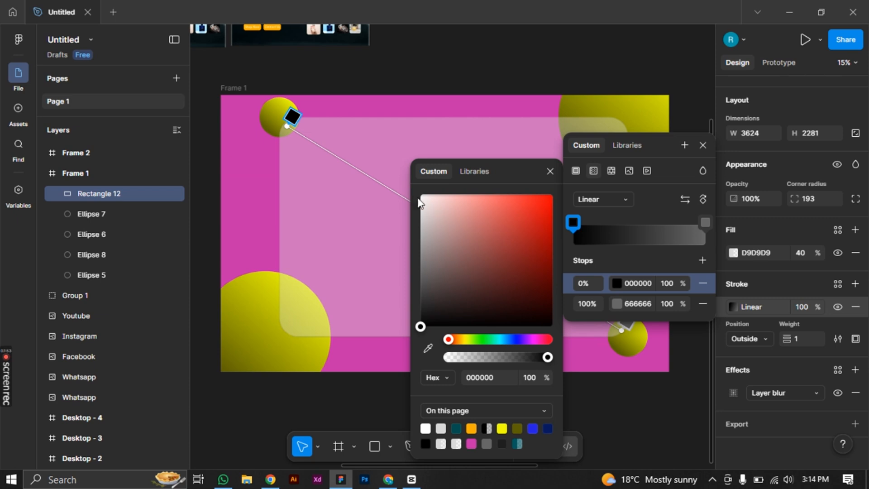
left_click_drag(426, 199, 390, 182)
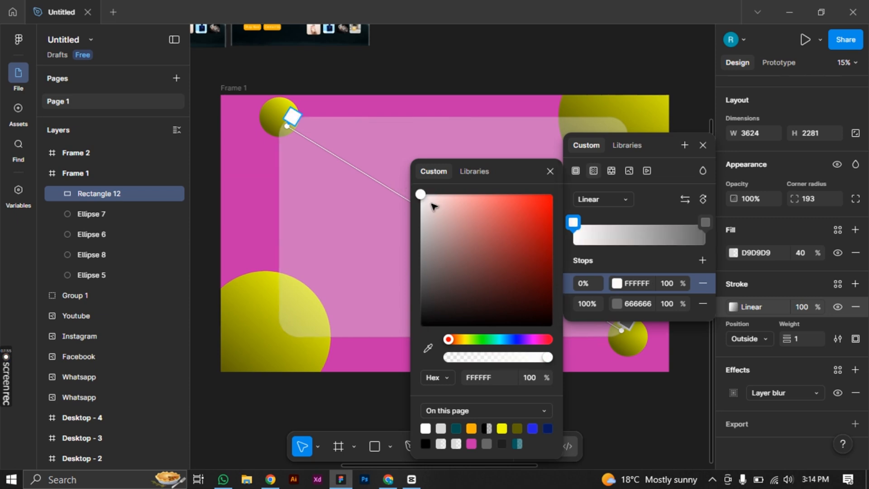
left_click(706, 222)
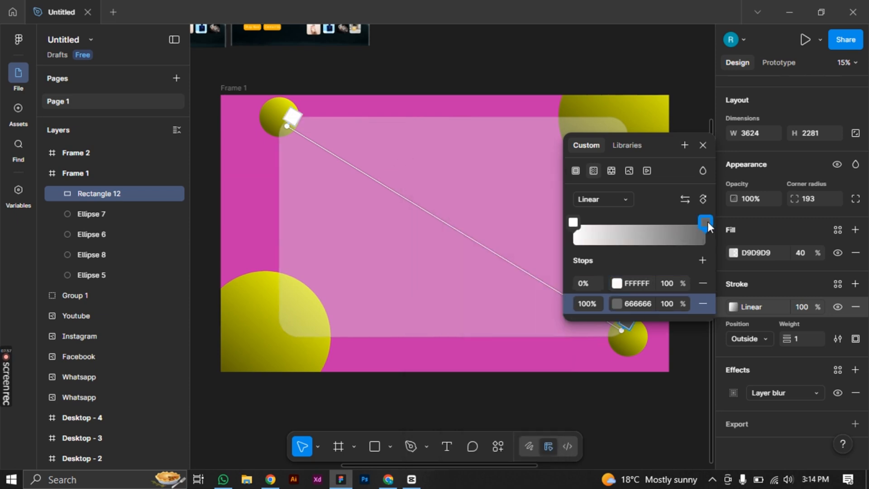
left_click(703, 145)
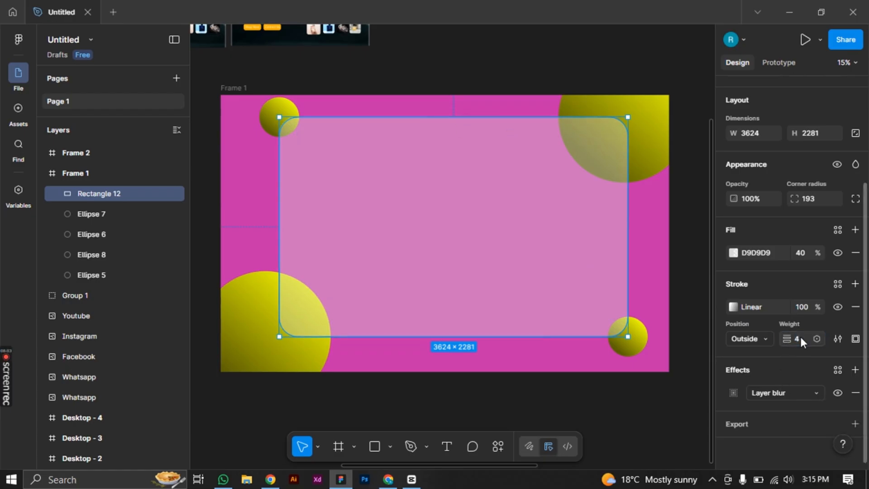
left_click(441, 415)
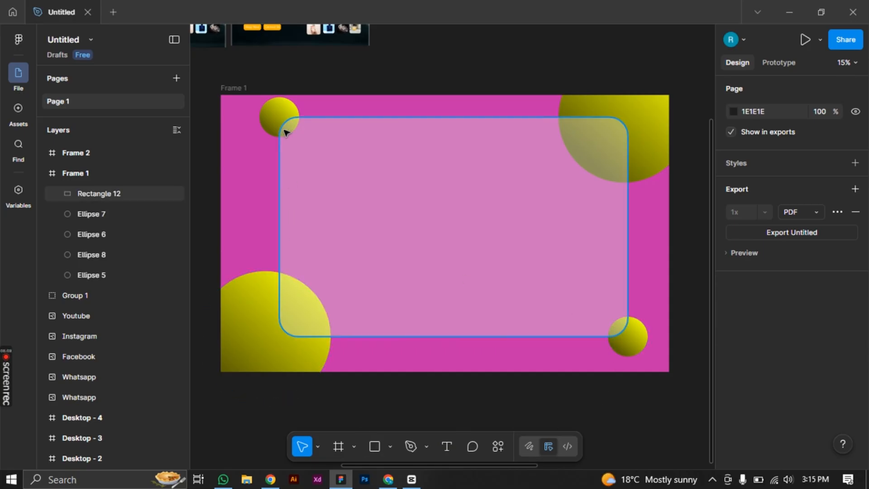
- Set the rectangle's Layer blur amount to 15
left_click(446, 238)
scroll(750, 395, "down", 3)
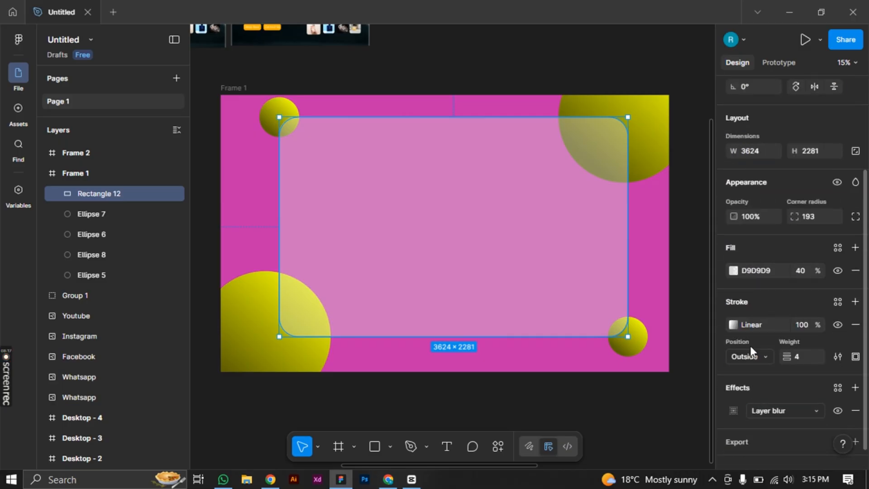
scroll(779, 361, "down", 1)
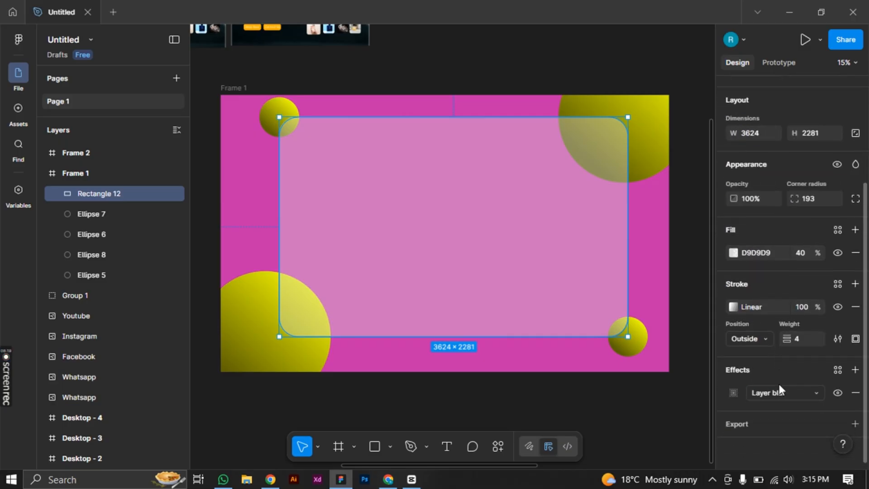
left_click(733, 392)
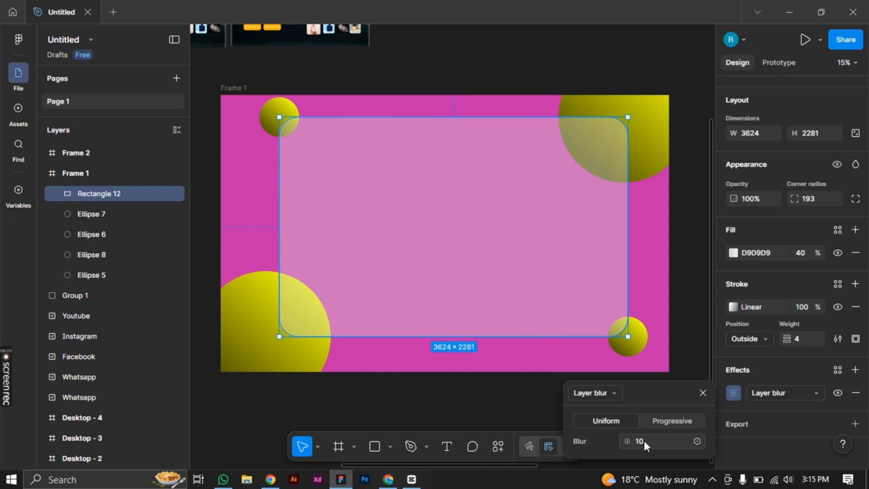
left_click(645, 441)
key("Return")
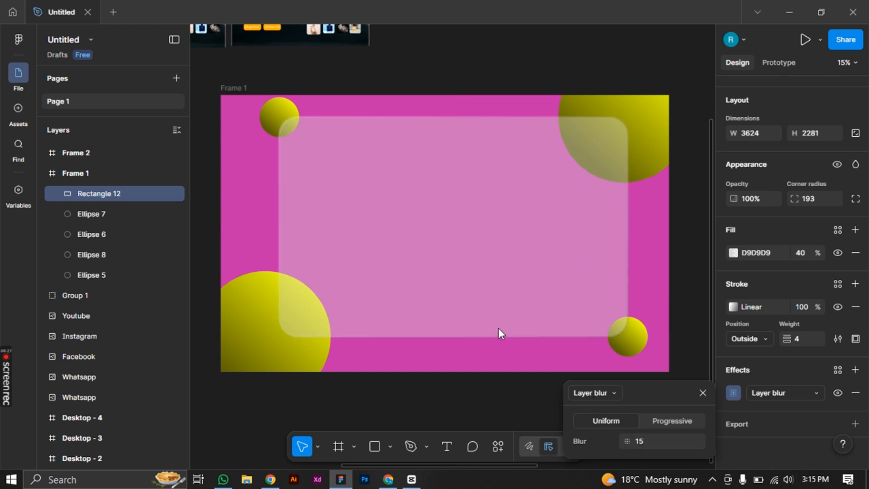
- Set the opacity of both stops in the rectangle's stroke gradient to 60%
left_click(733, 307)
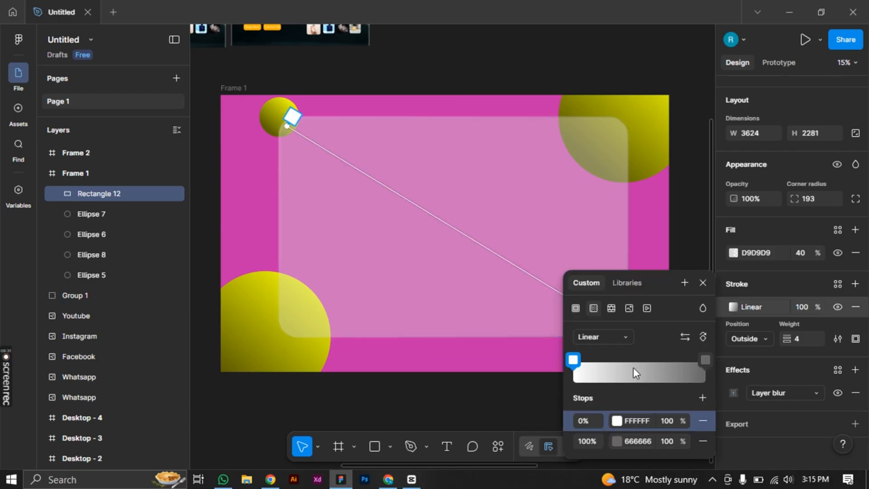
left_click(669, 420)
left_click(668, 441)
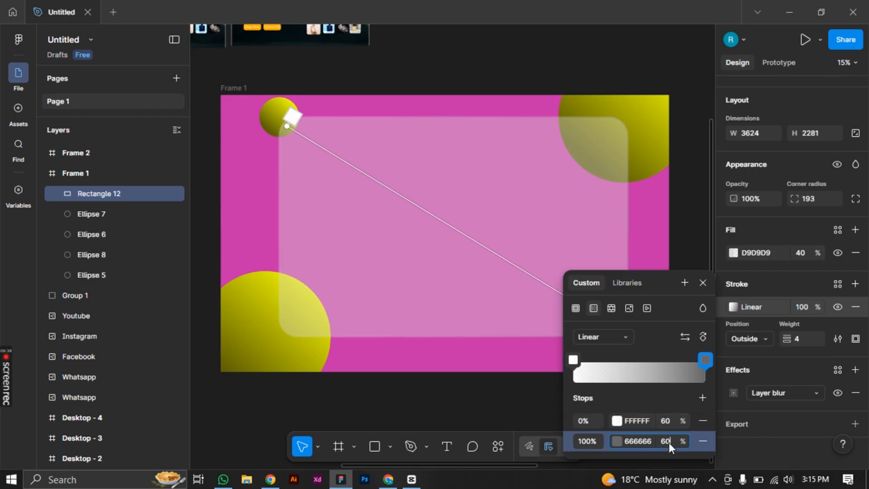
key("Return")
left_click(703, 283)
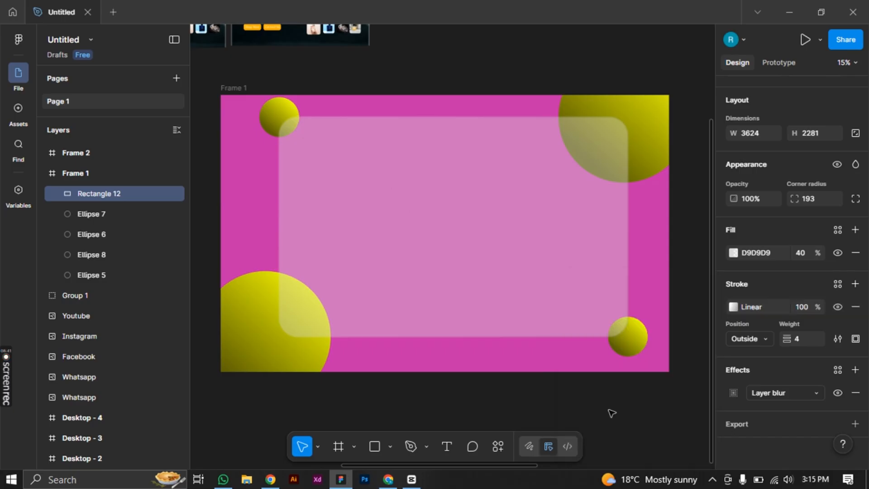
- Add a text layer reading "Name" inside the upper-left area of the translucent rectangle
left_click(575, 415)
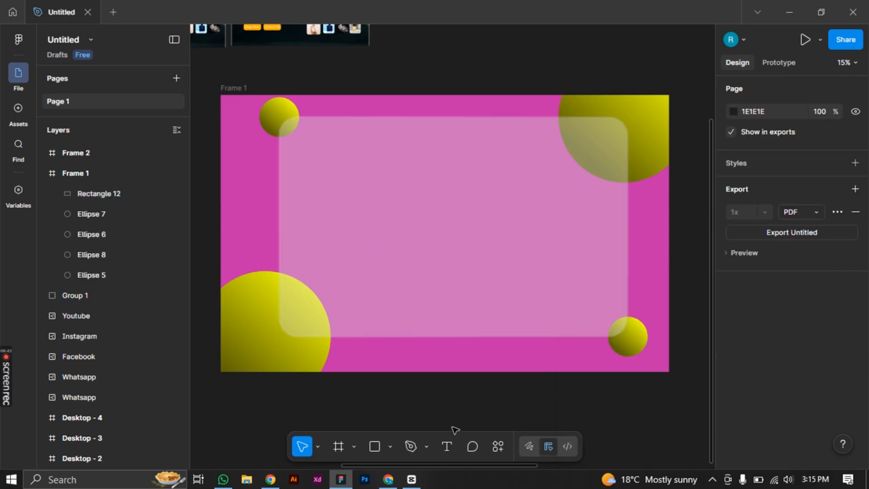
key("t")
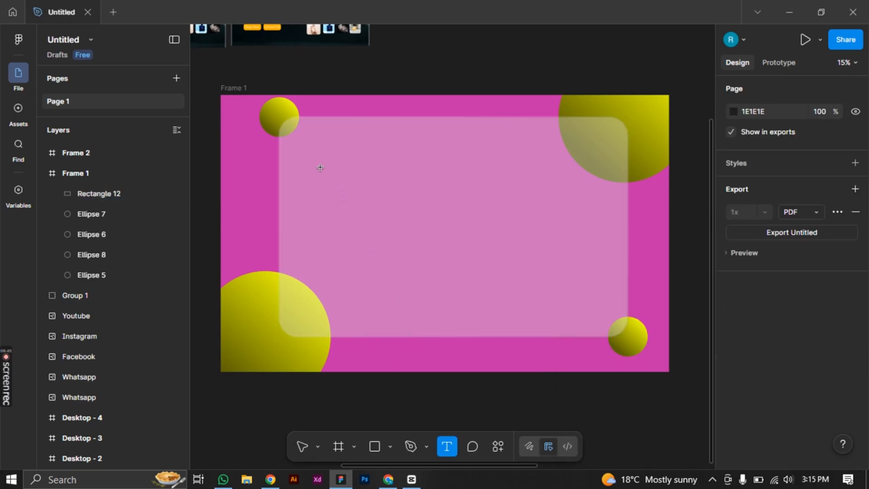
left_click(361, 175)
key("Escape")
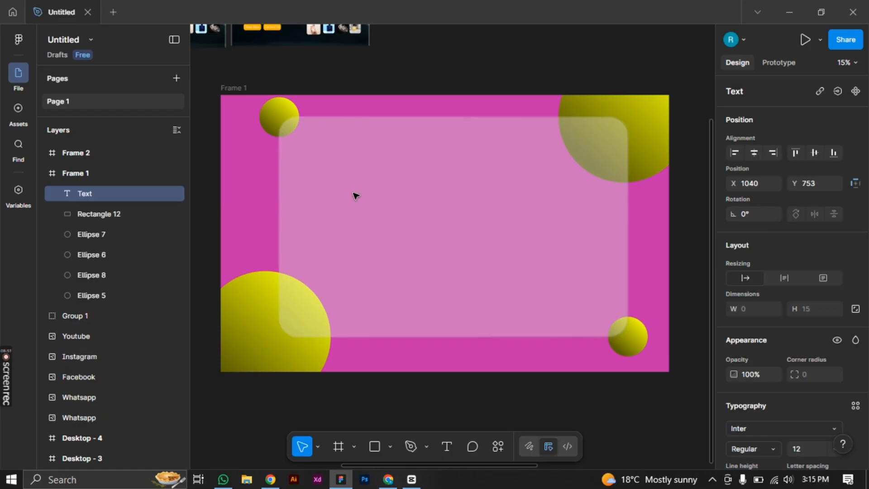
type("Name")
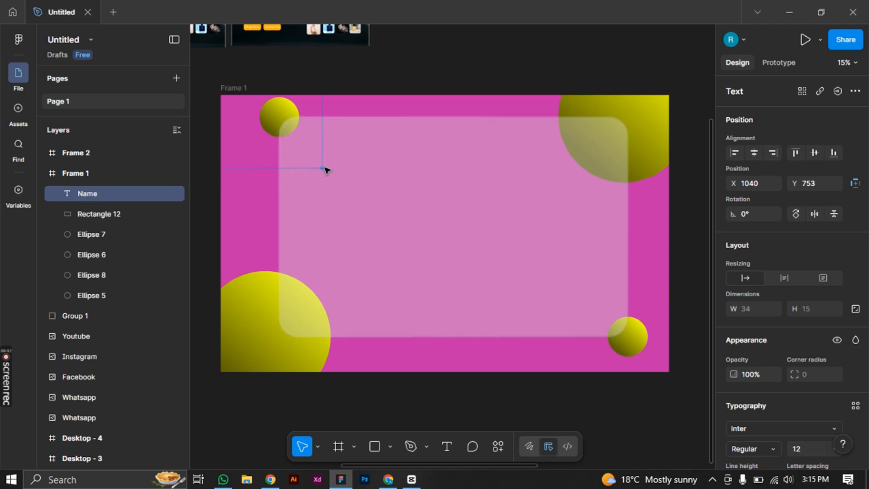
- Increase the Name text's font size to 24, and then to 64
scroll(761, 398, "down", 4)
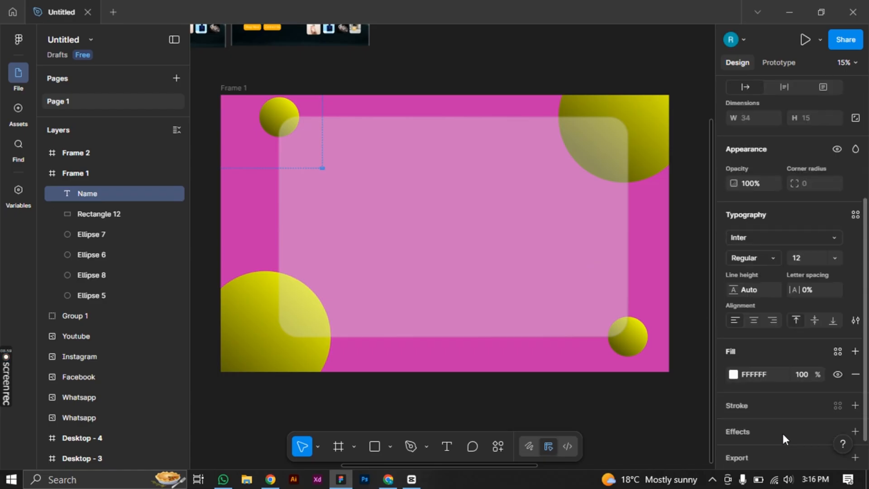
left_click(835, 258)
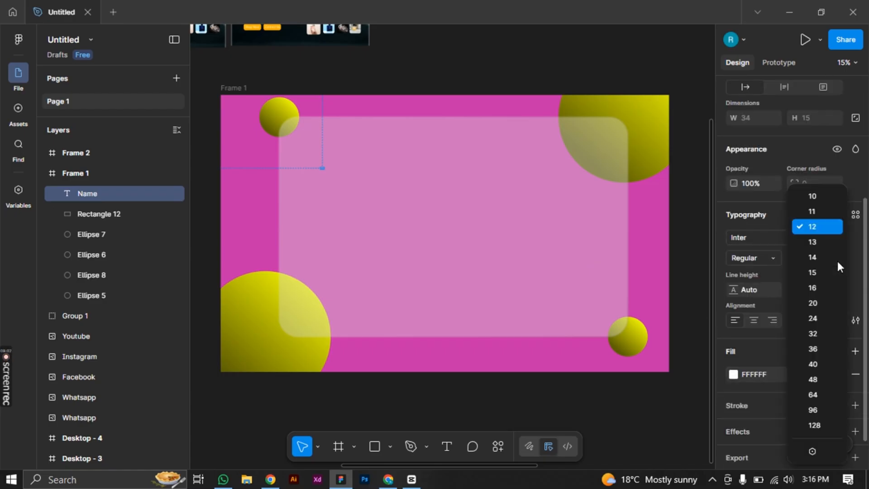
left_click(811, 320)
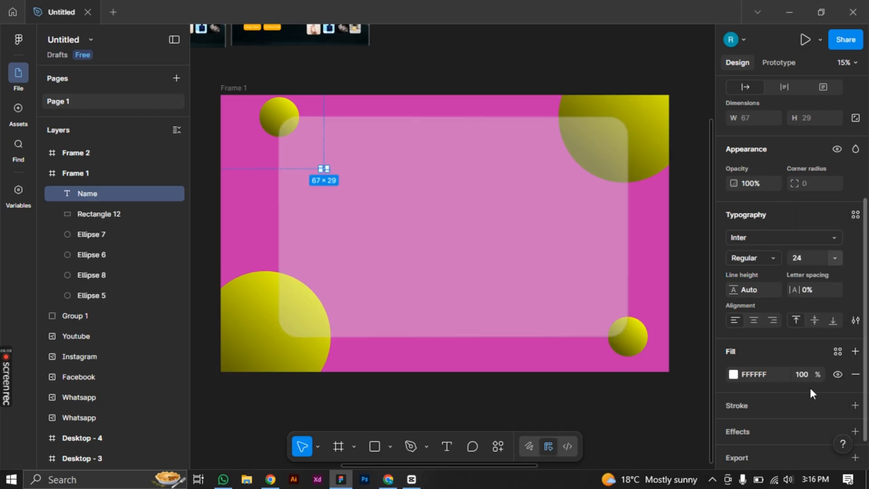
left_click(836, 259)
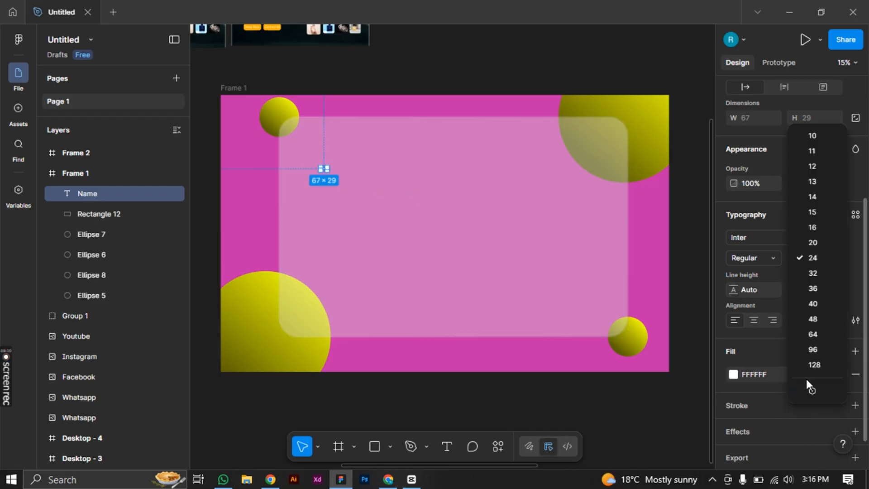
left_click(816, 334)
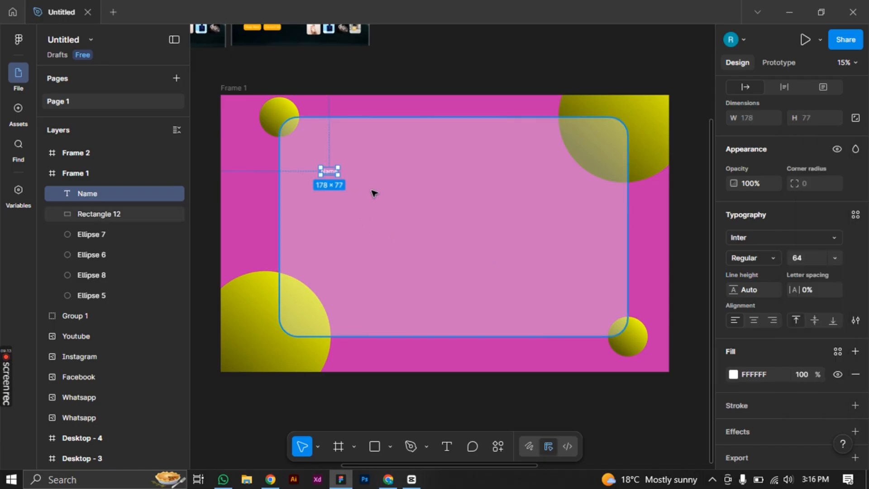
- Enlarge the Name text's box to about 444 × 323
scroll(269, 176, "up", 2)
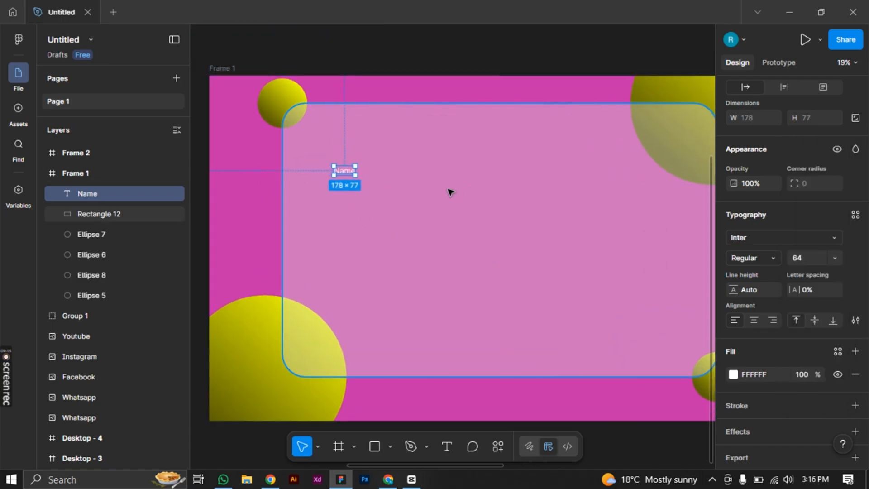
scroll(450, 193, "up", 4)
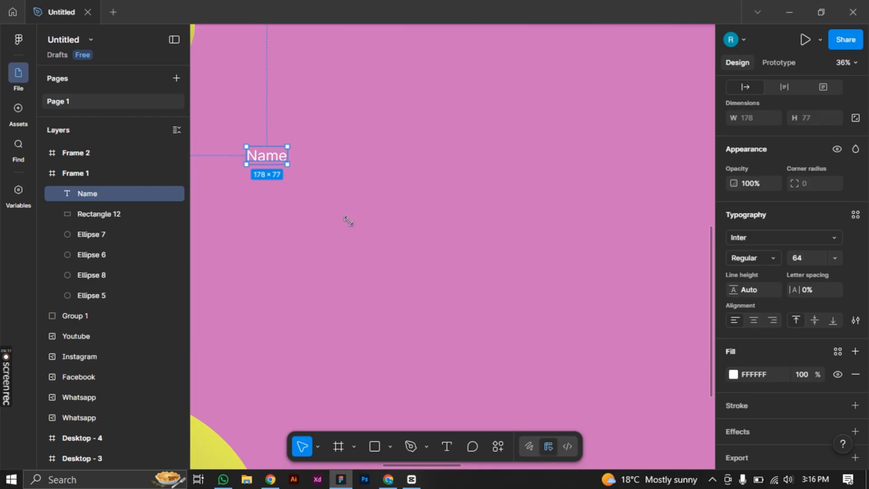
left_click_drag(349, 221, 349, 221)
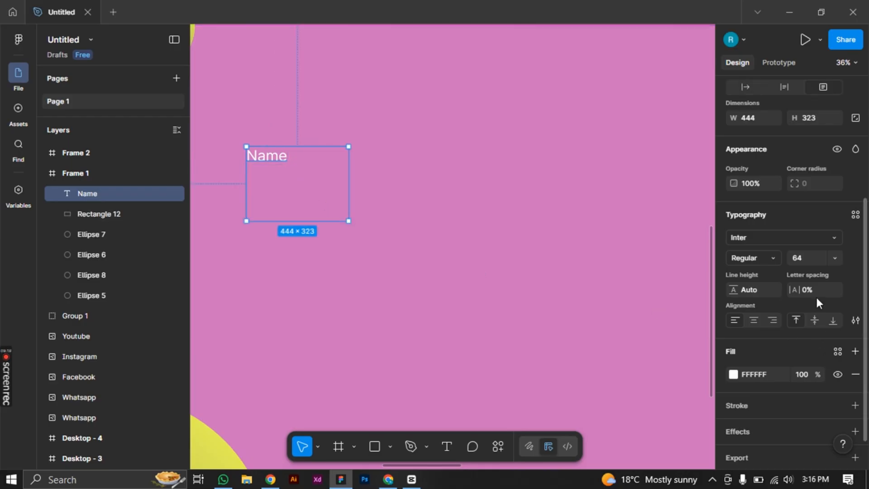
- Set the Name text's font size to 96 and move it slightly closer to the rectangle's upper-left corner
left_click(835, 258)
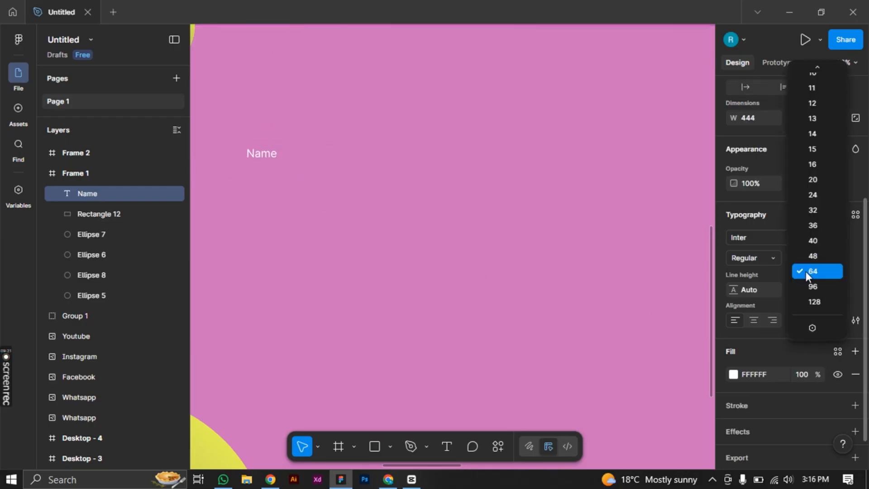
left_click(811, 287)
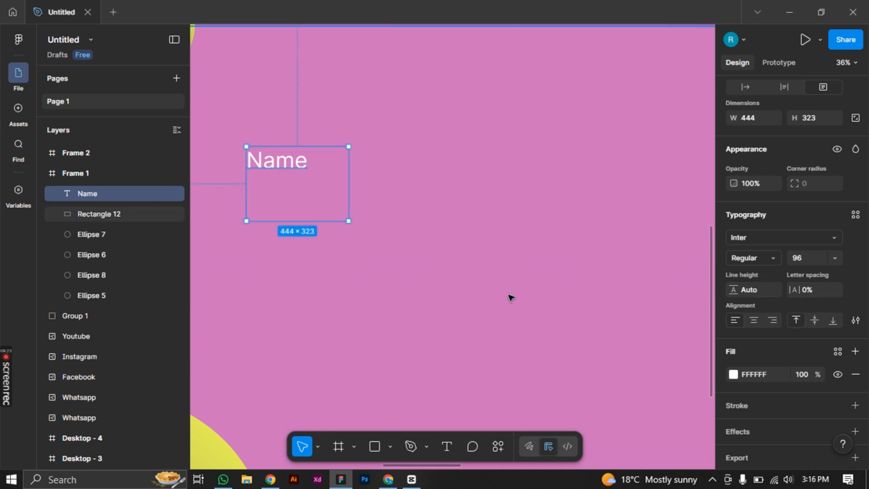
scroll(498, 295, "down", 2)
left_click_drag(322, 183, 307, 157)
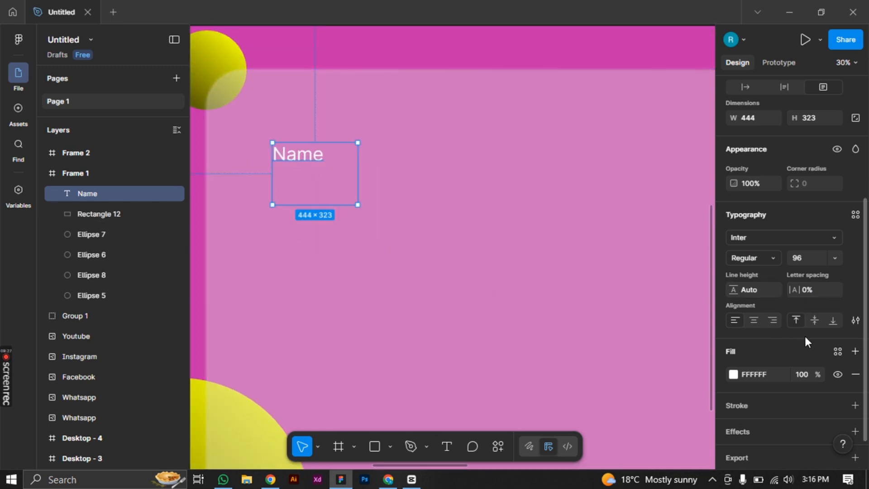
- Set the Name text's layer opacity to 80% and deselect it
scroll(764, 240, "up", 3)
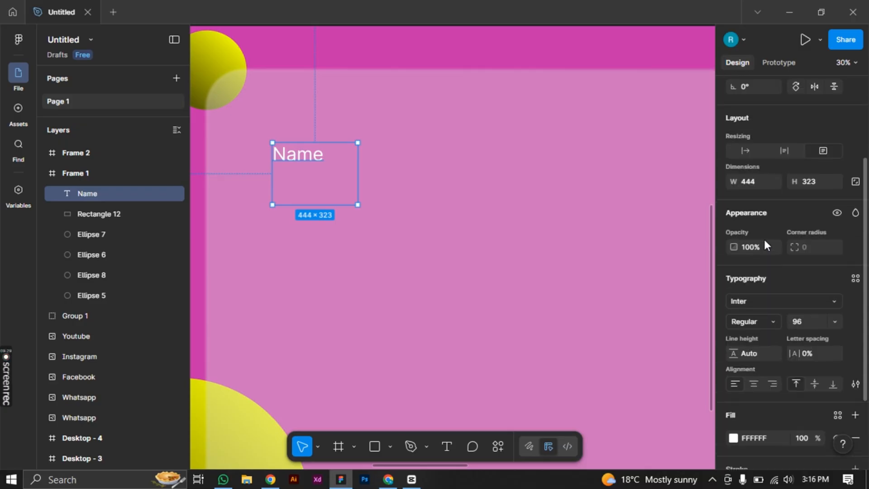
left_click(747, 247)
type("80")
key("Return")
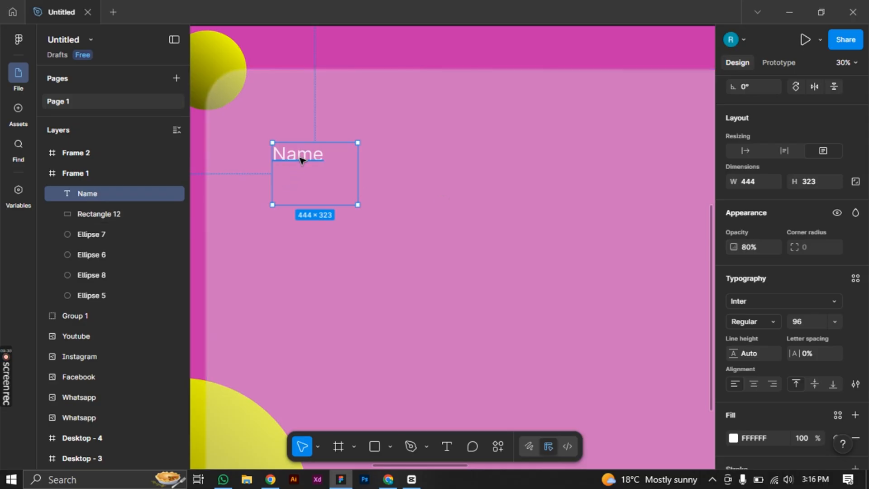
scroll(375, 209, "down", 5)
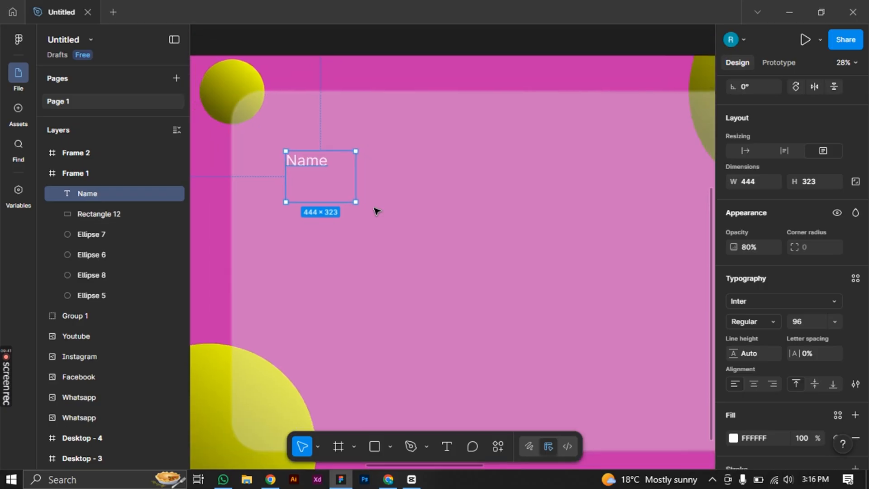
scroll(375, 211, "down", 3)
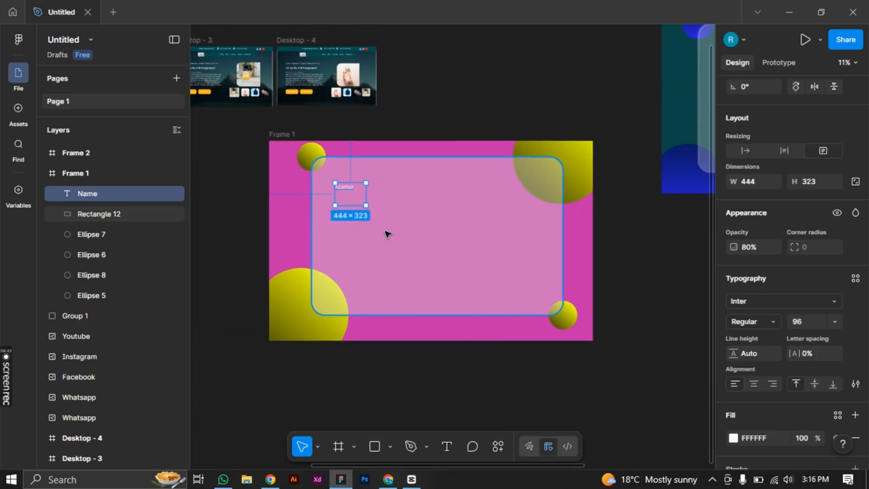
scroll(387, 234, "up", 2)
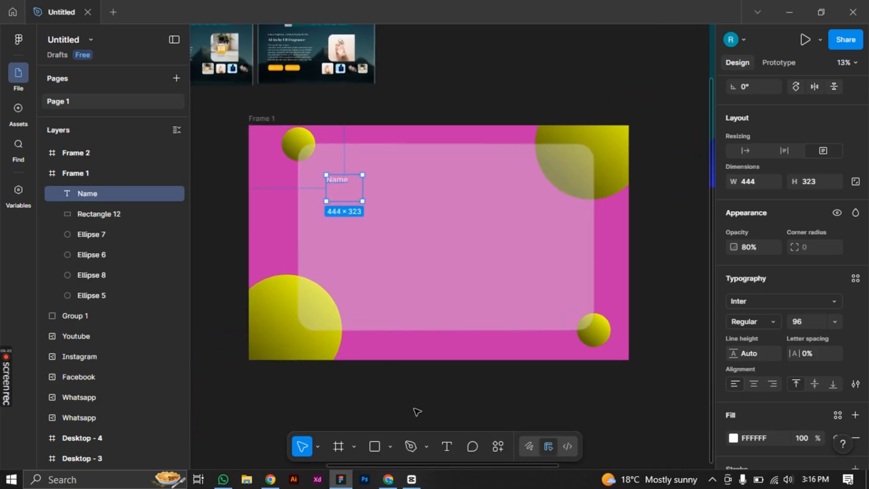
left_click(407, 386)
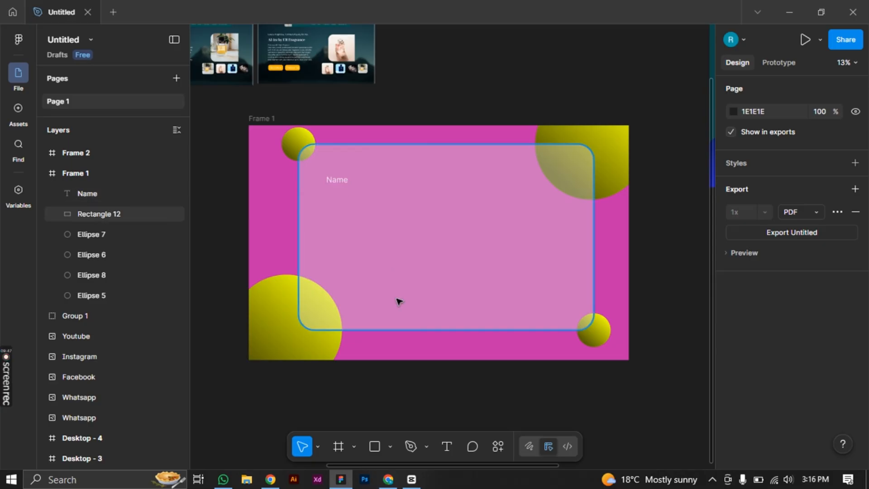